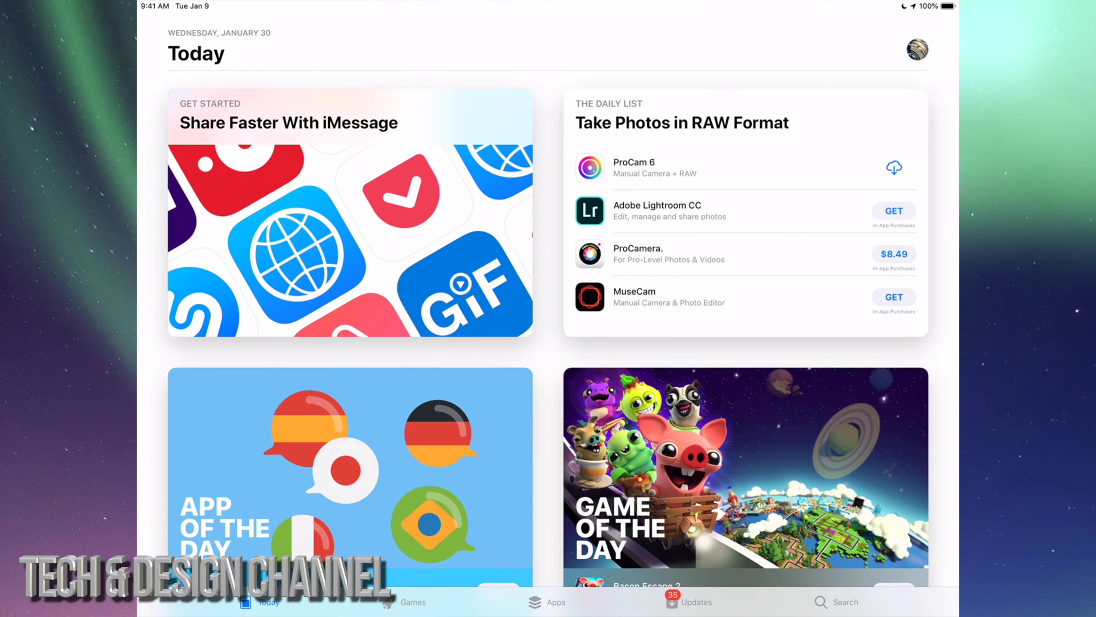
- Show the App Store's Available updates list, which includes Skype for iPad
left_click(690, 601)
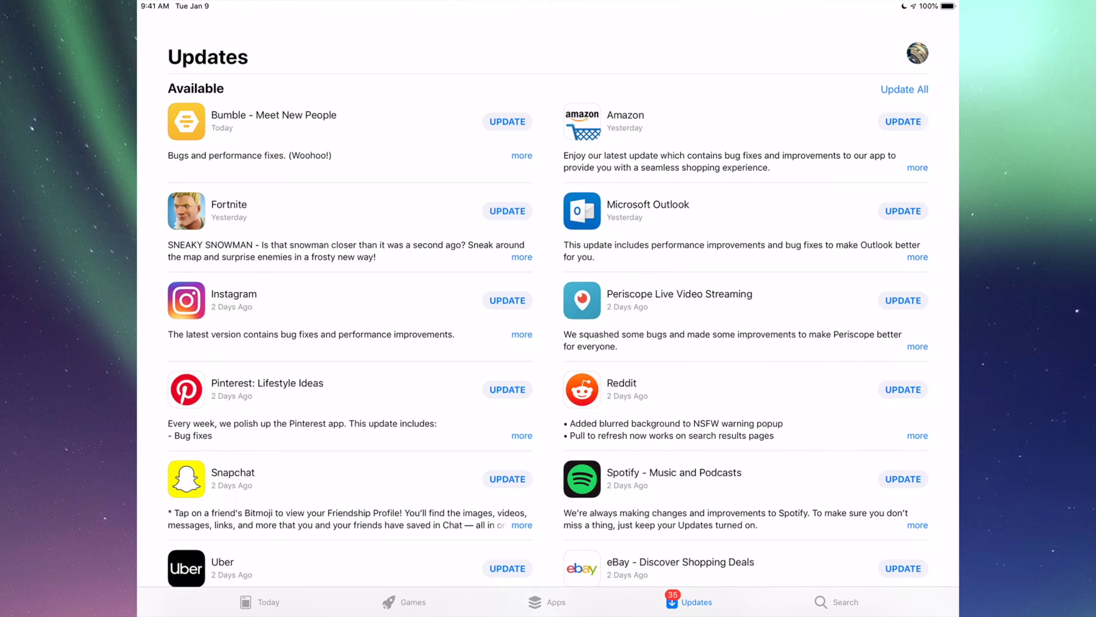
scroll(549, 316, "down", 5)
scroll(548, 318, "down", 2)
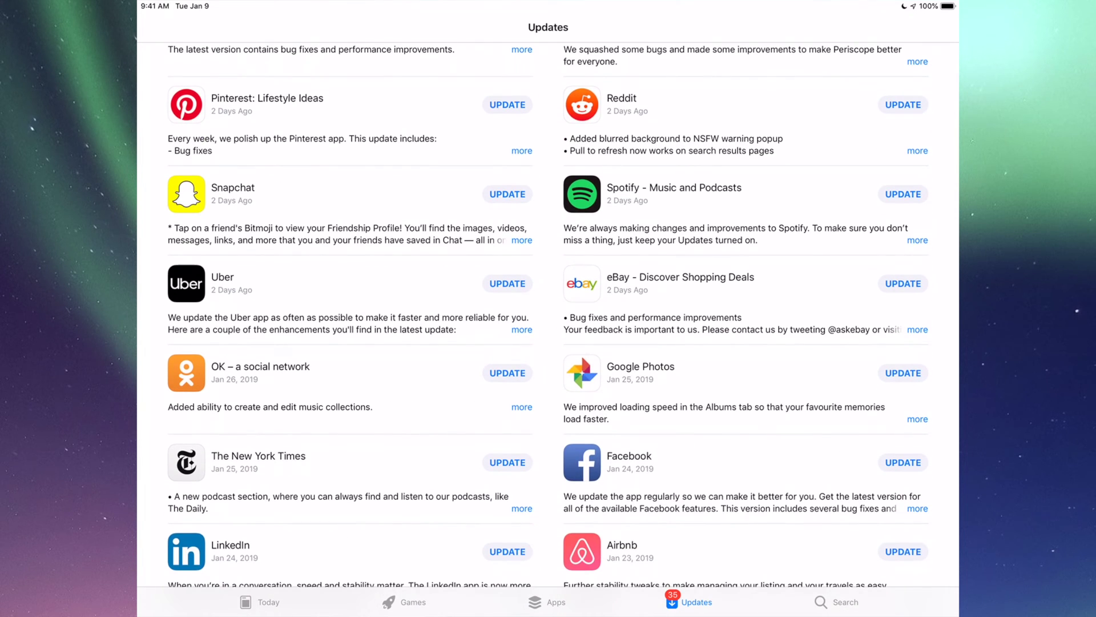
scroll(549, 316, "down", 3)
scroll(548, 318, "down", 3)
scroll(549, 317, "down", 4)
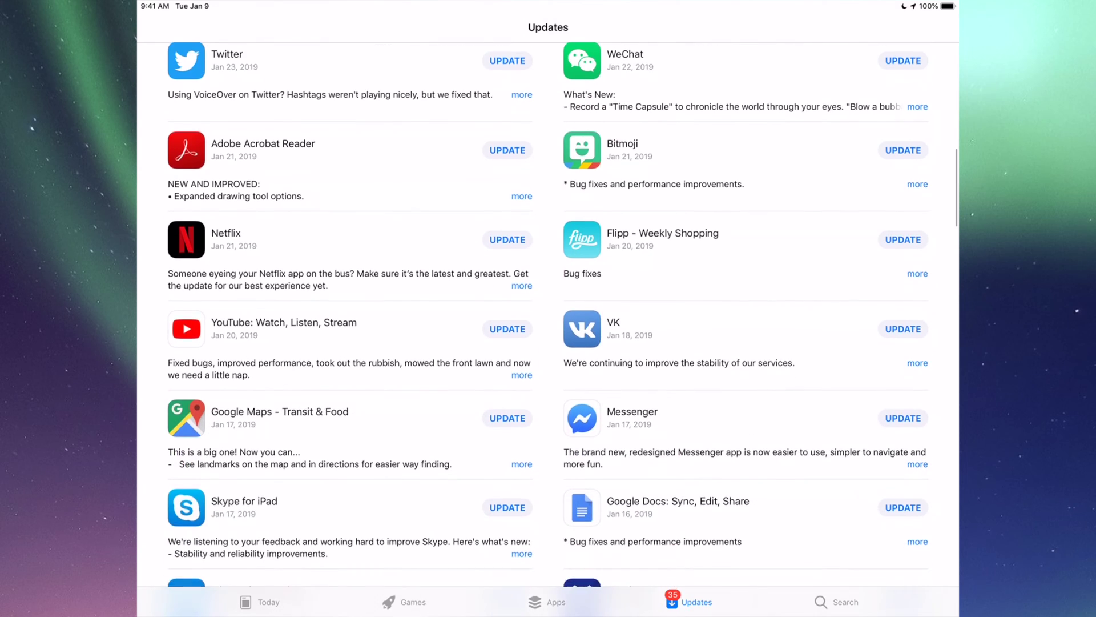
scroll(549, 317, "down", 4)
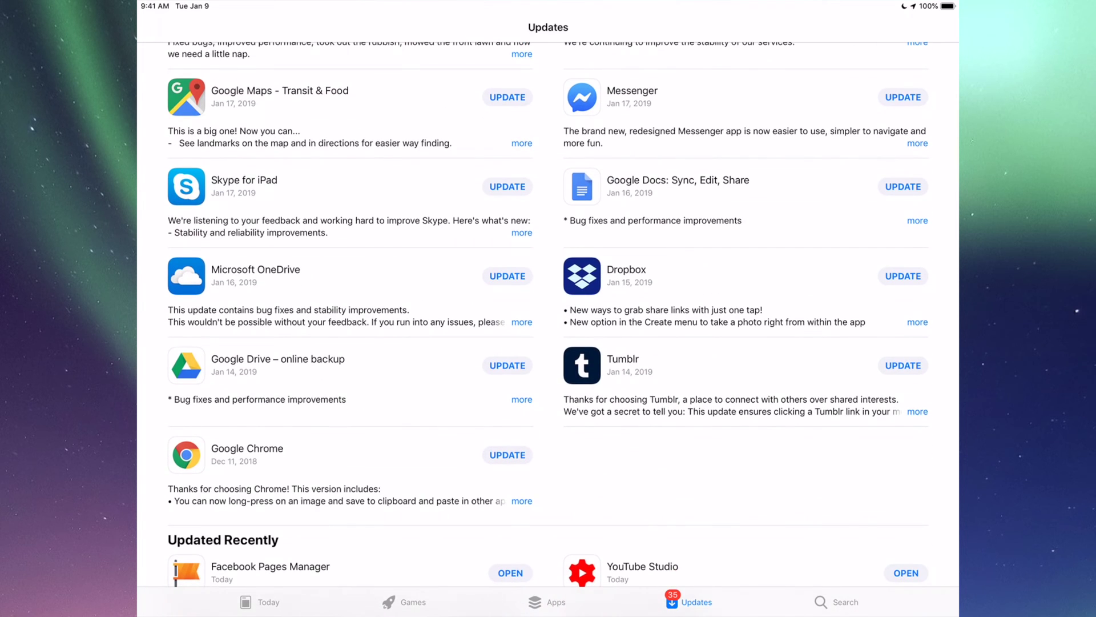
scroll(548, 317, "up", 3)
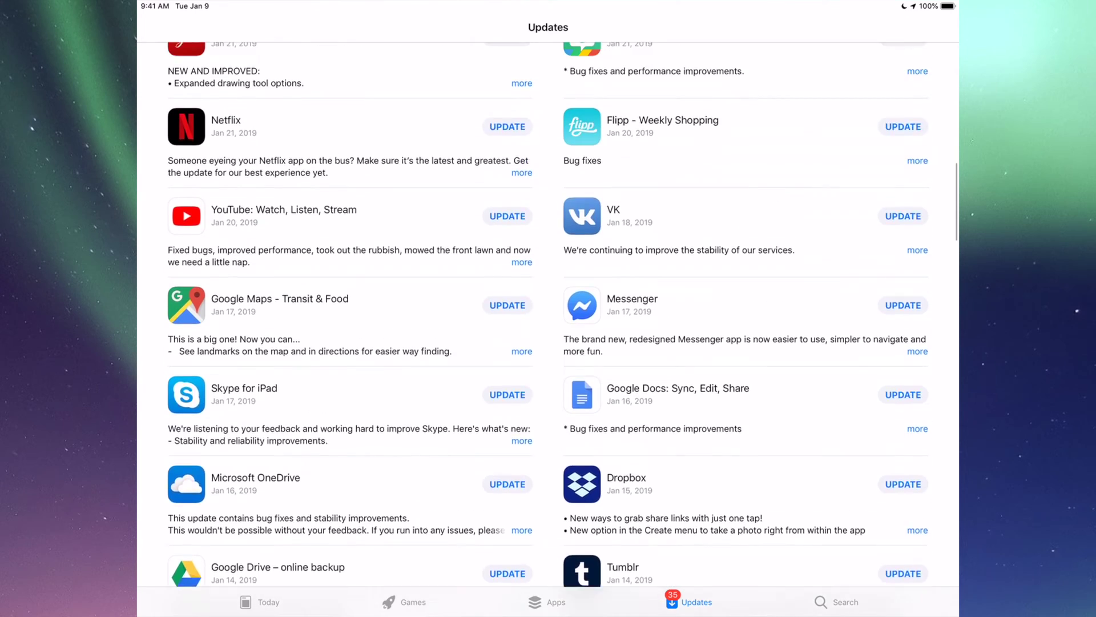
scroll(548, 317, "up", 3)
scroll(548, 318, "up", 4)
scroll(548, 318, "up", 4)
scroll(548, 317, "up", 2)
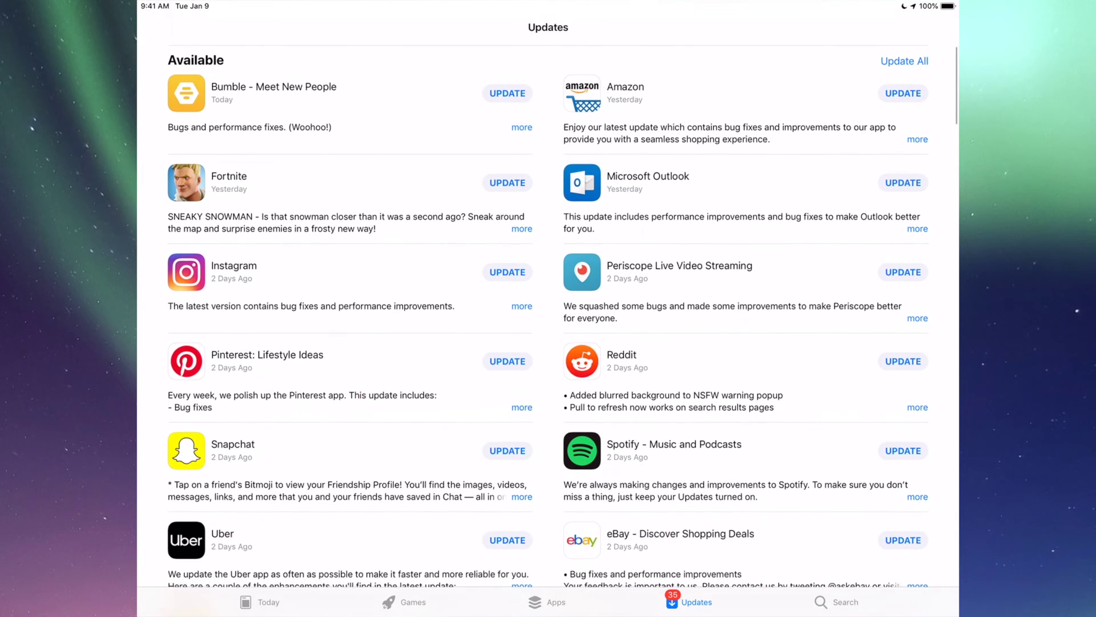
scroll(549, 318, "up", 2)
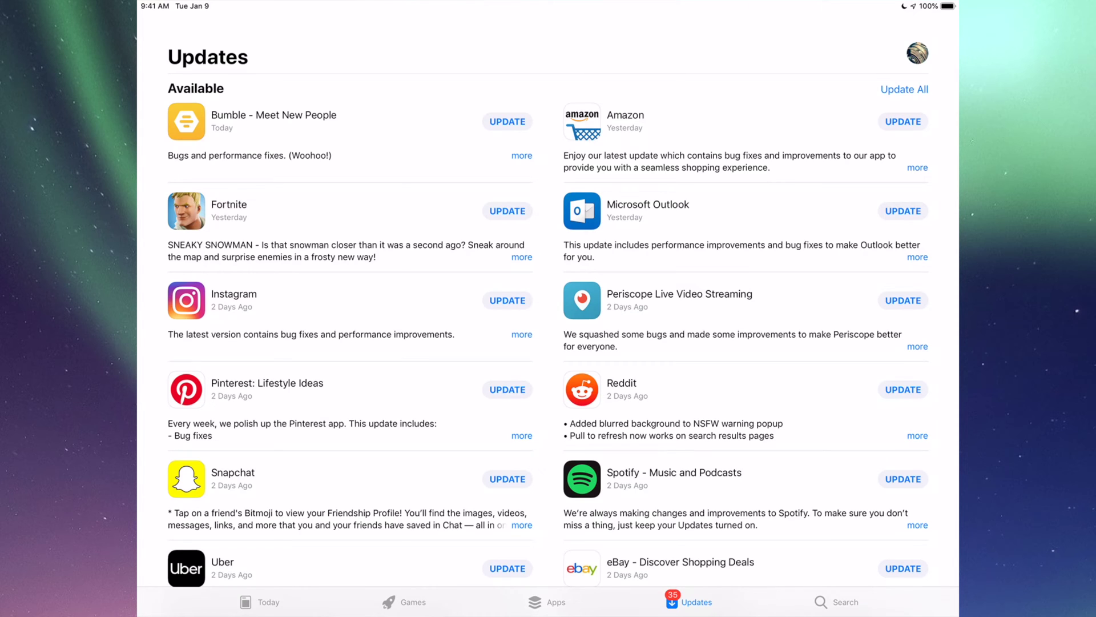
- Search the App Store for 'Fortnite' and start its update from the results
left_click(839, 601)
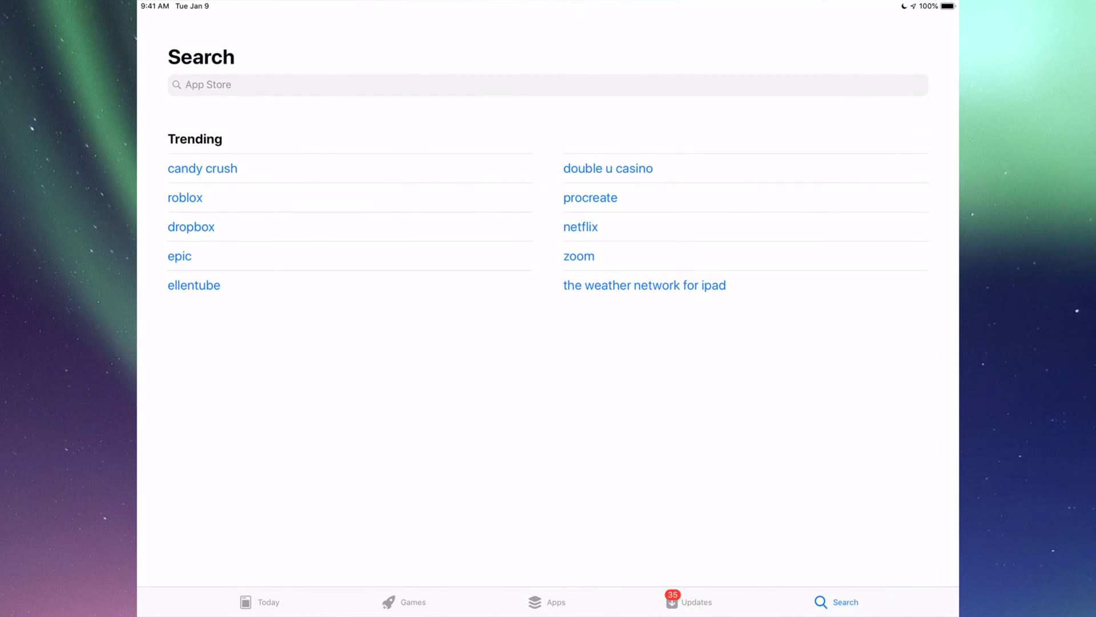
left_click(548, 85)
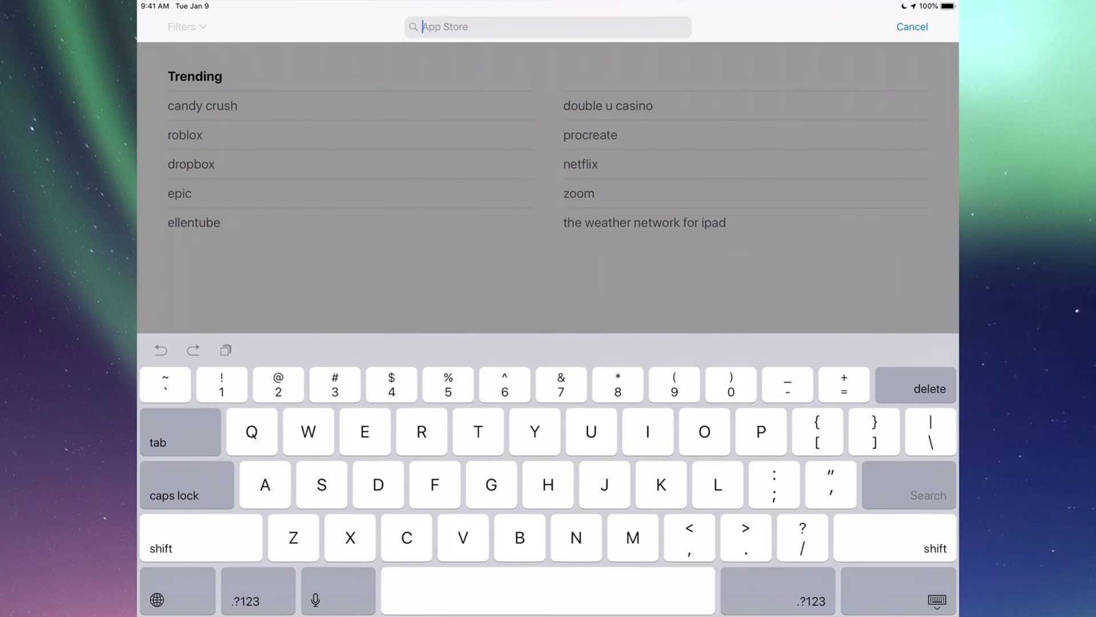
type("Fortnit")
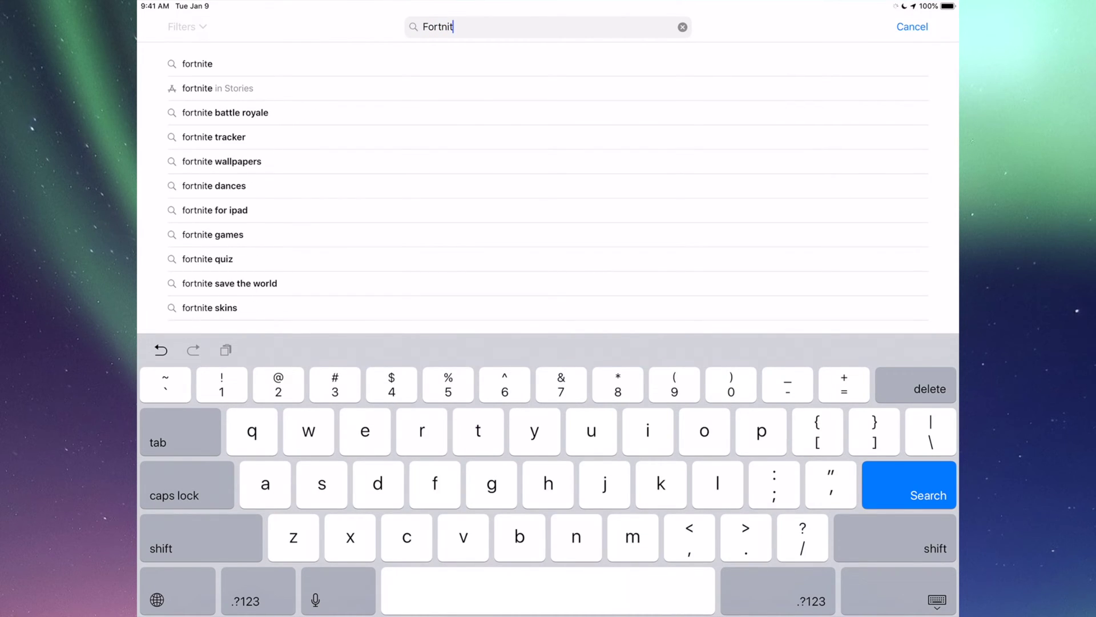
type("e")
key("Return")
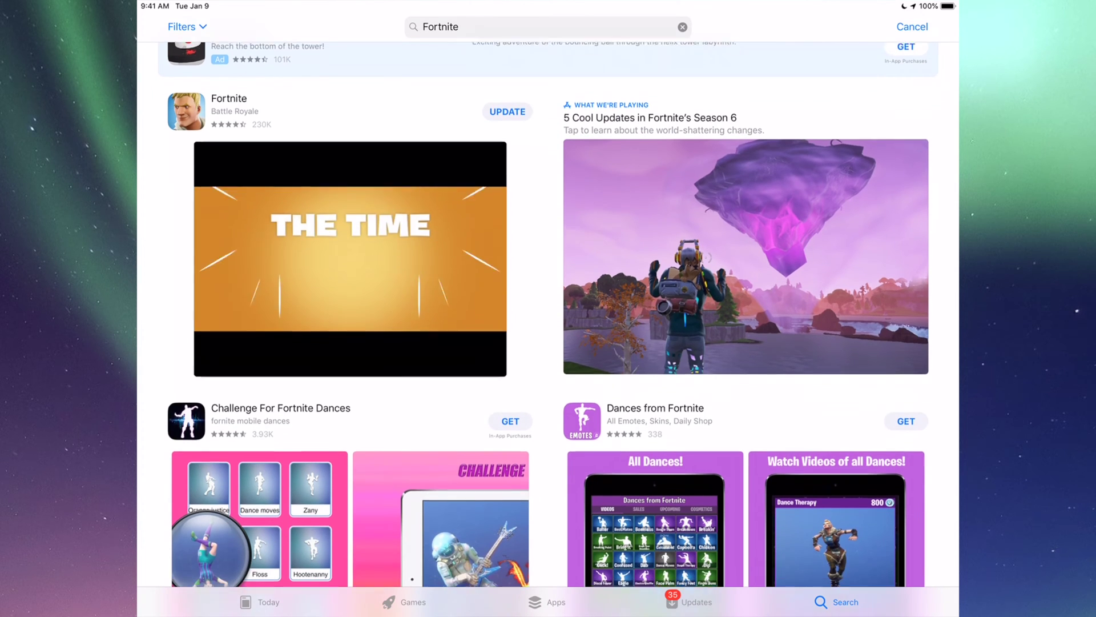
scroll(548, 343, "down", 1)
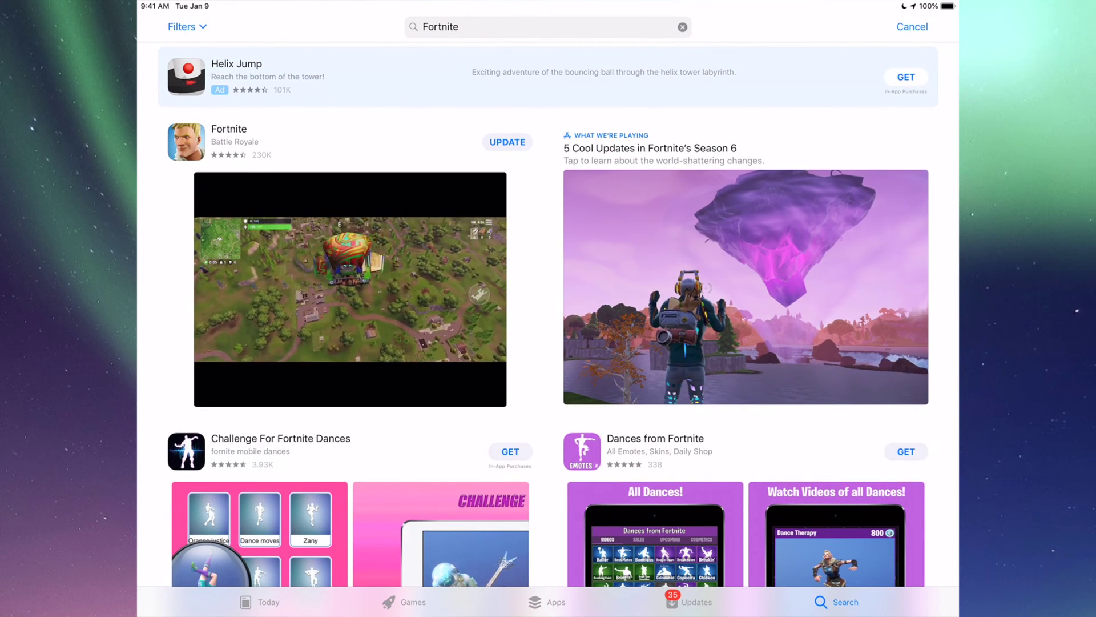
left_click(508, 141)
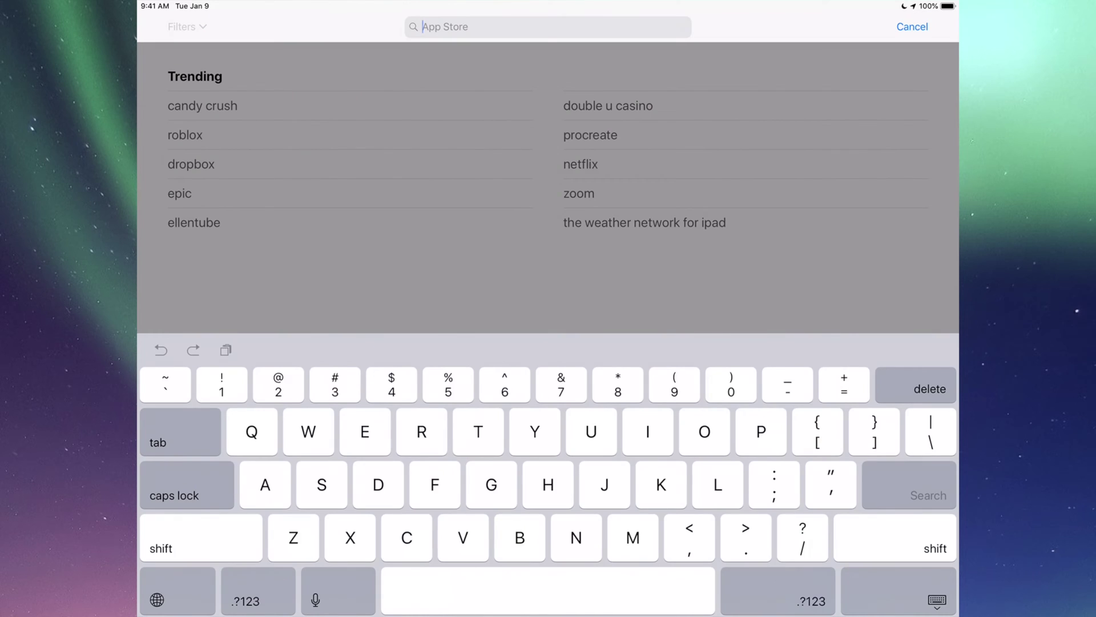
type("Instagram")
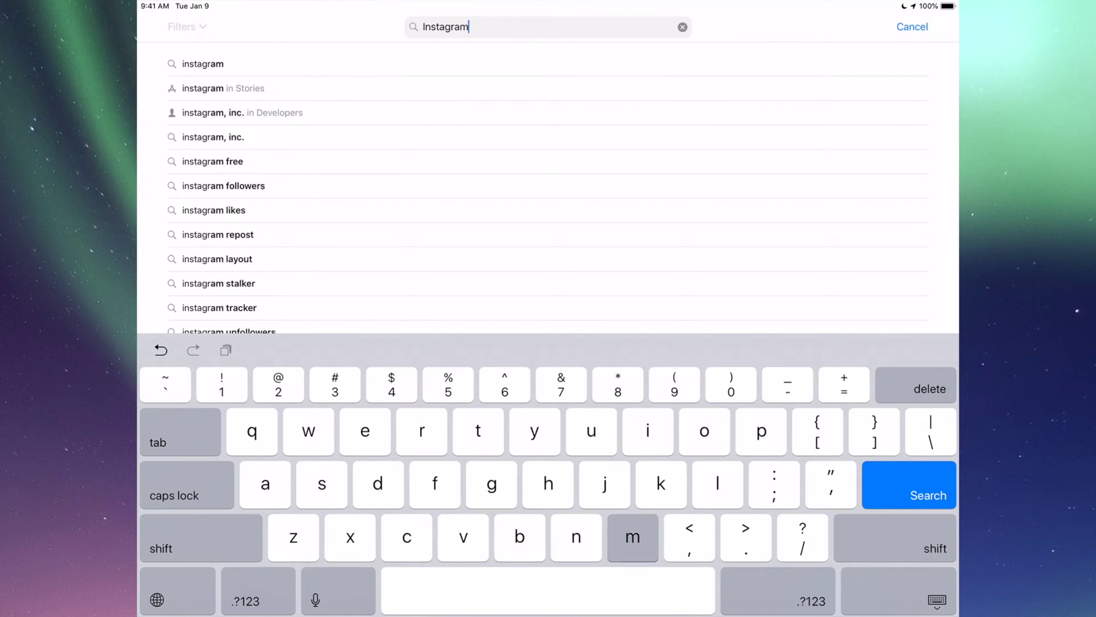
- Search for 'Instagram' and start its update from the results
key("Return")
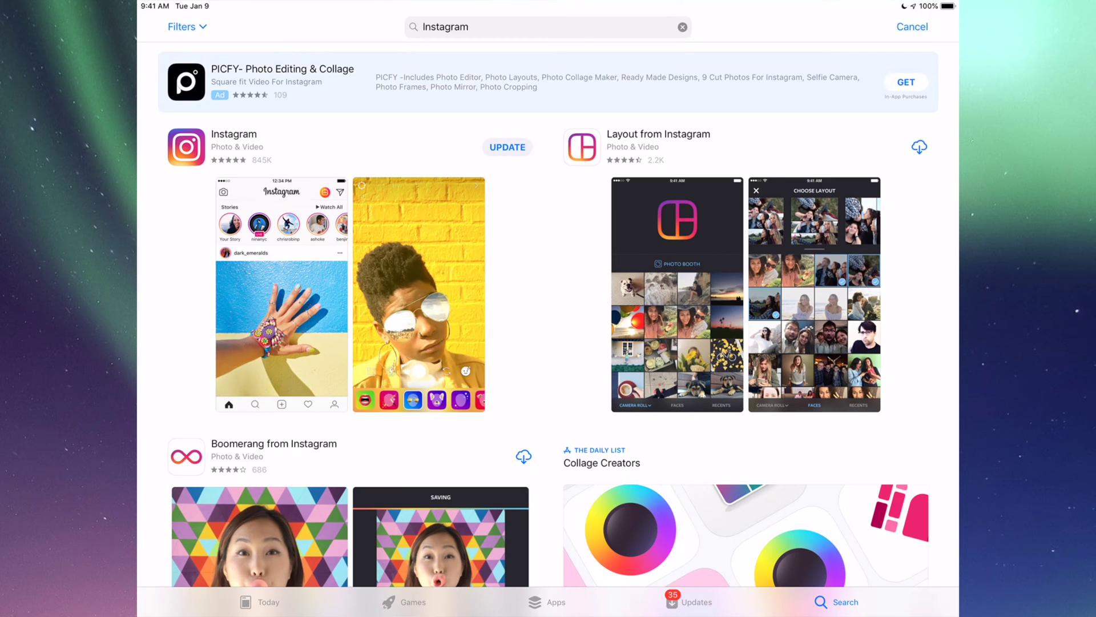
left_click(508, 146)
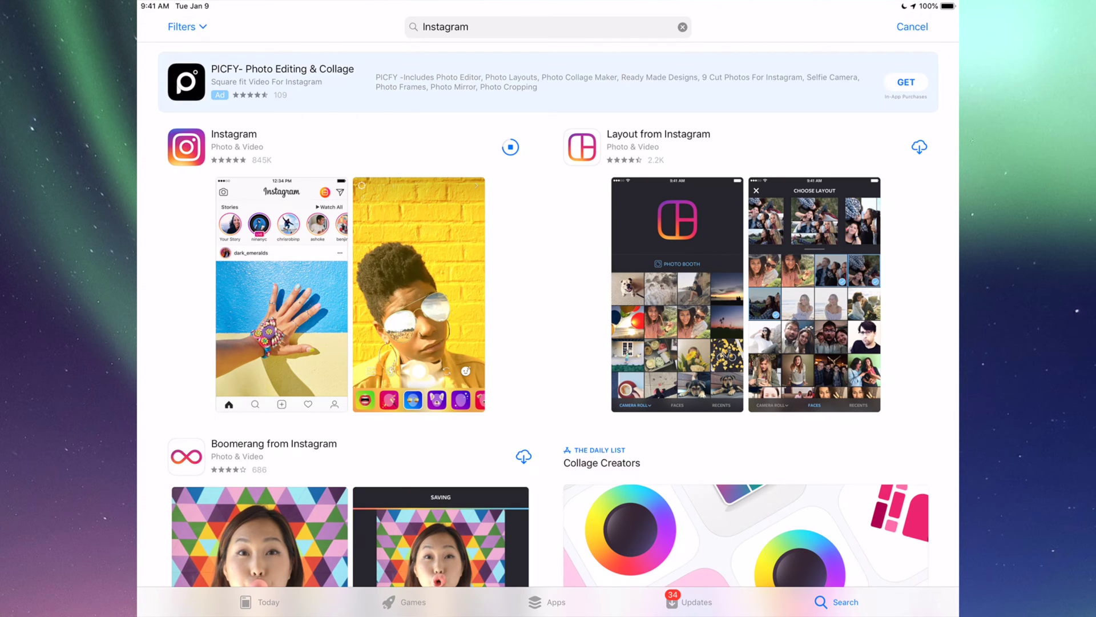
- Check Settings' Software Update page from the home screen, confirming iOS 12.1.3 is current
key("super+h")
key("super+h")
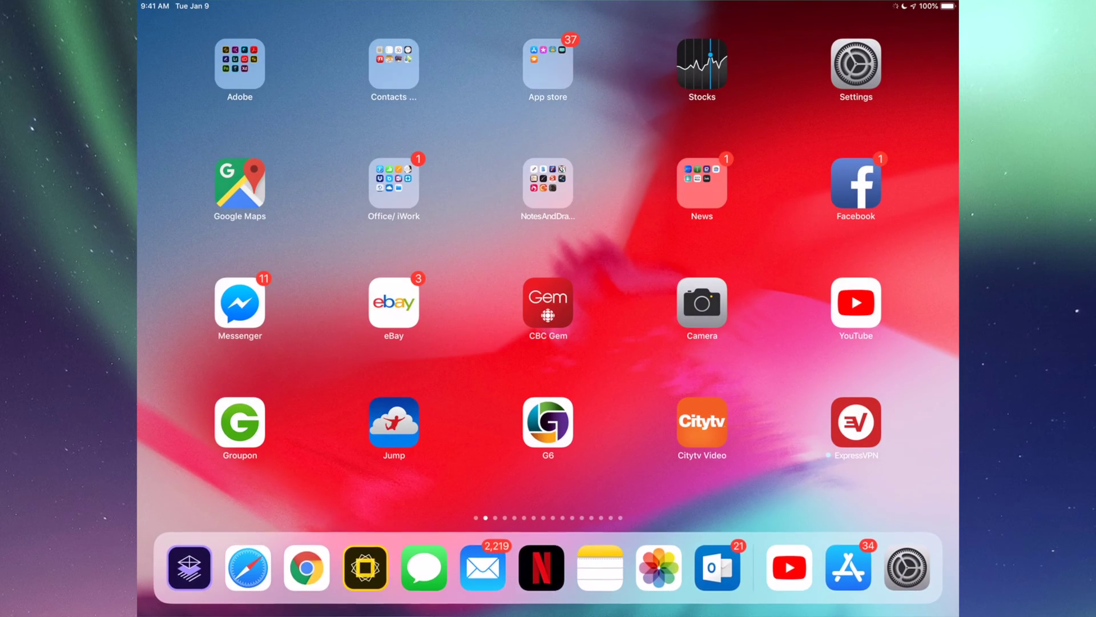
left_click(856, 64)
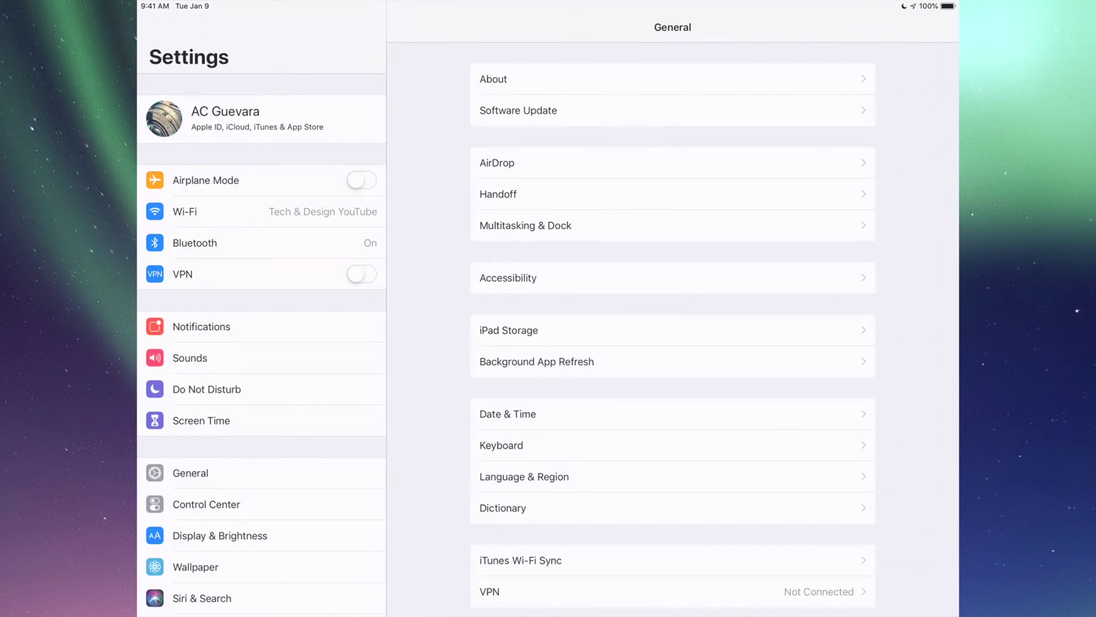
scroll(261, 342, "down", 2)
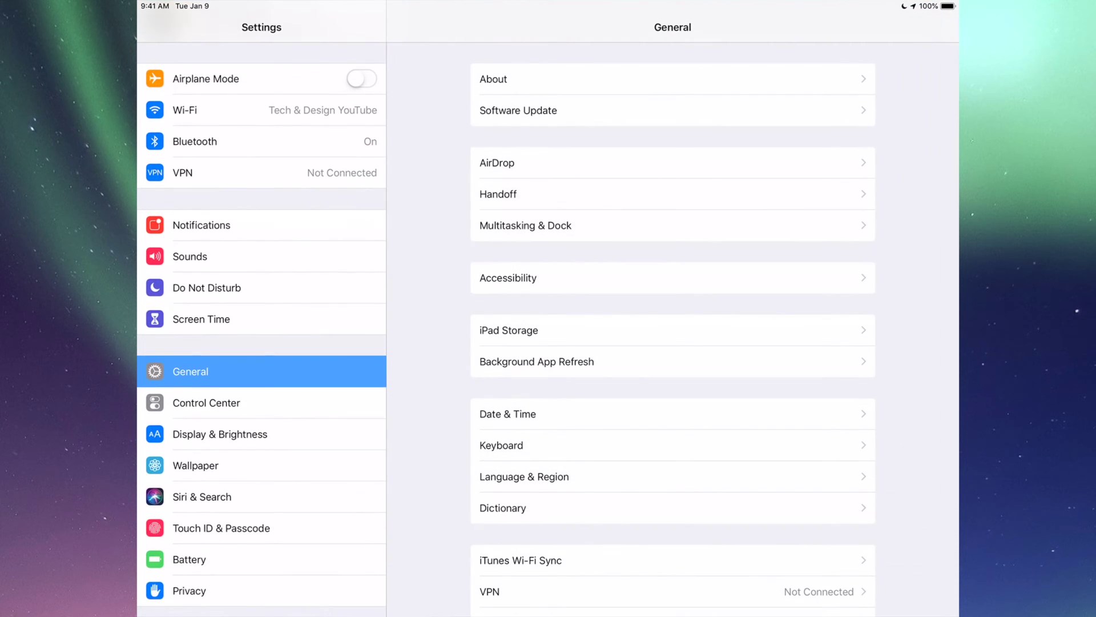
scroll(260, 342, "down", 2)
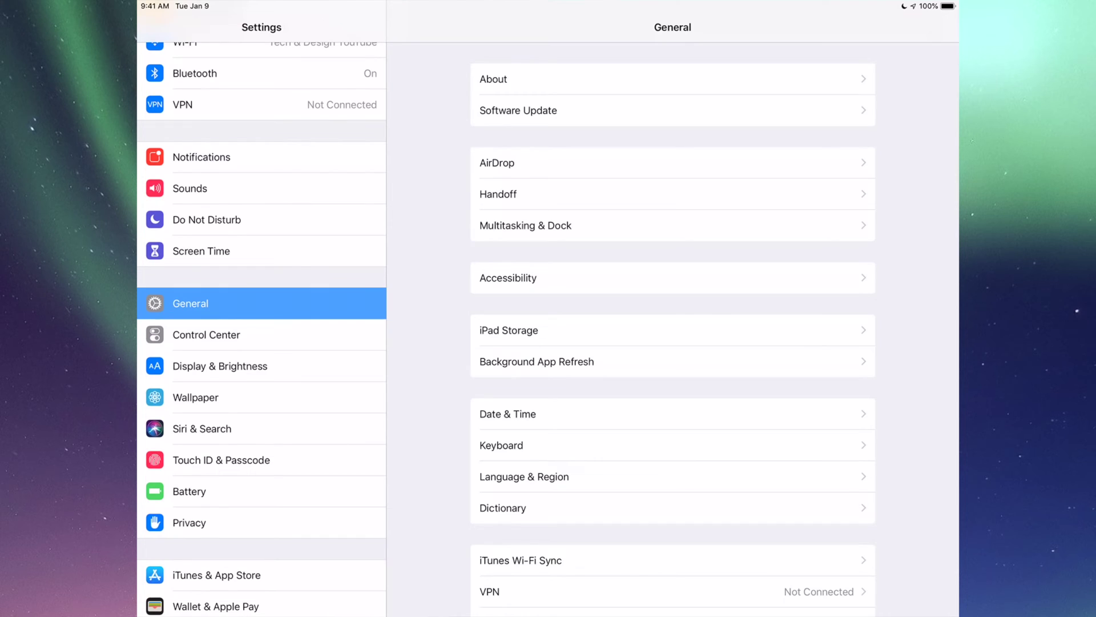
scroll(673, 256, "up", 1)
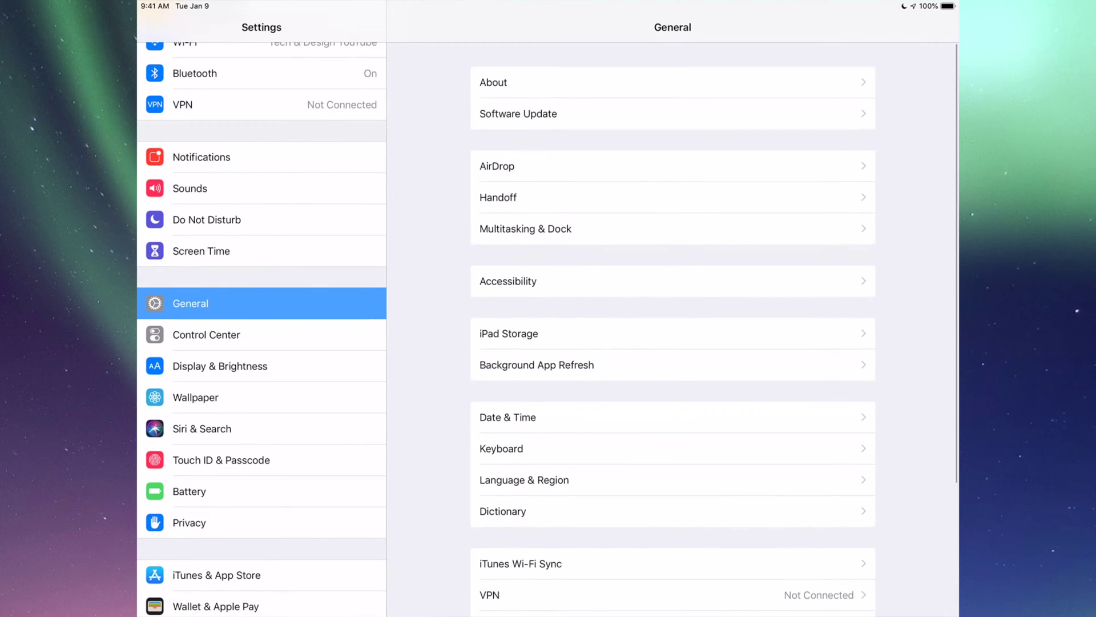
left_click(518, 110)
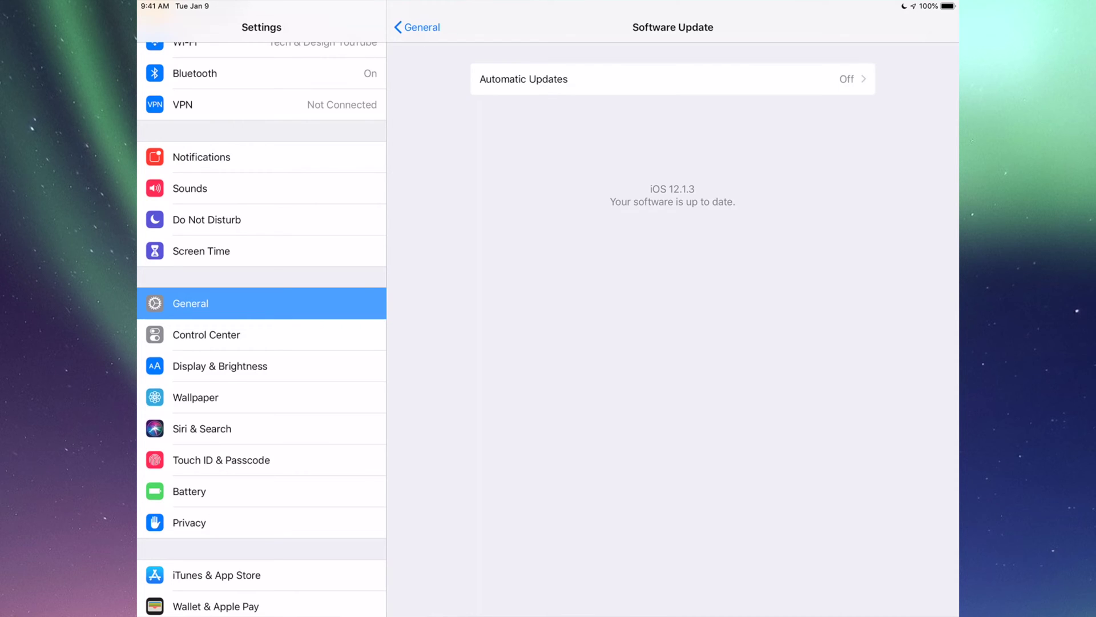
- Relaunch the App Store to its Updates page, then bring up the app switcher
key("super+h")
left_click(548, 64)
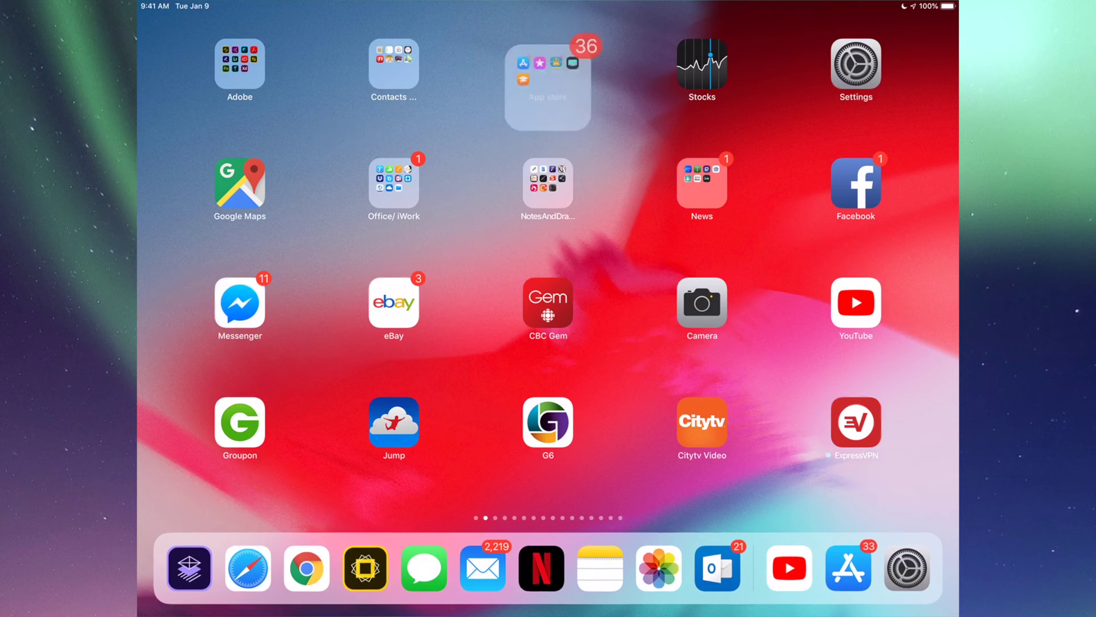
left_click(396, 160)
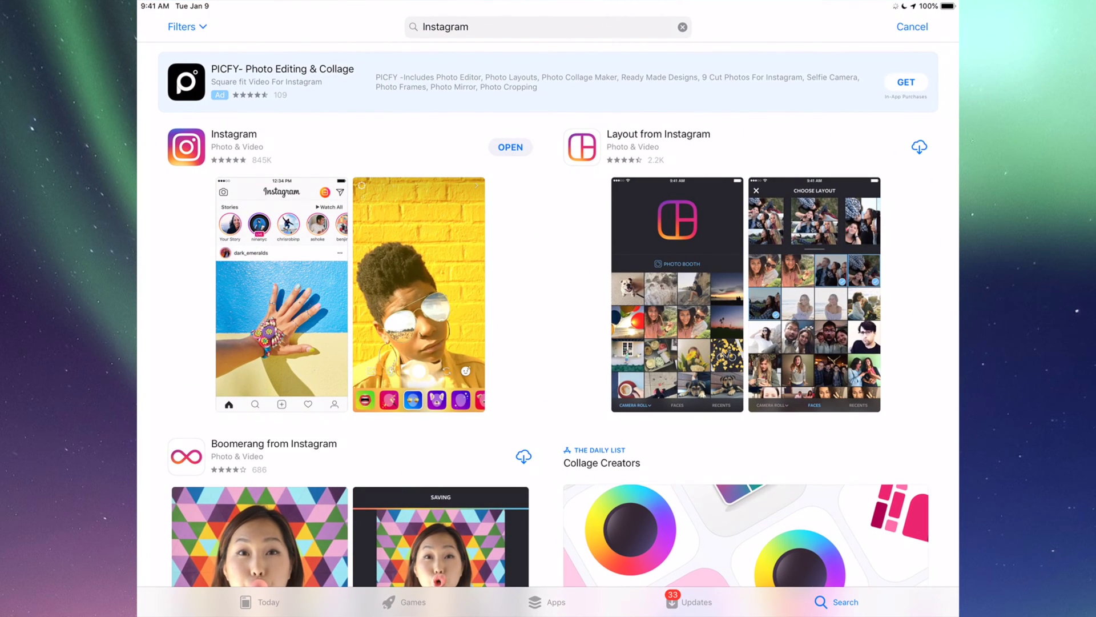
left_click(690, 602)
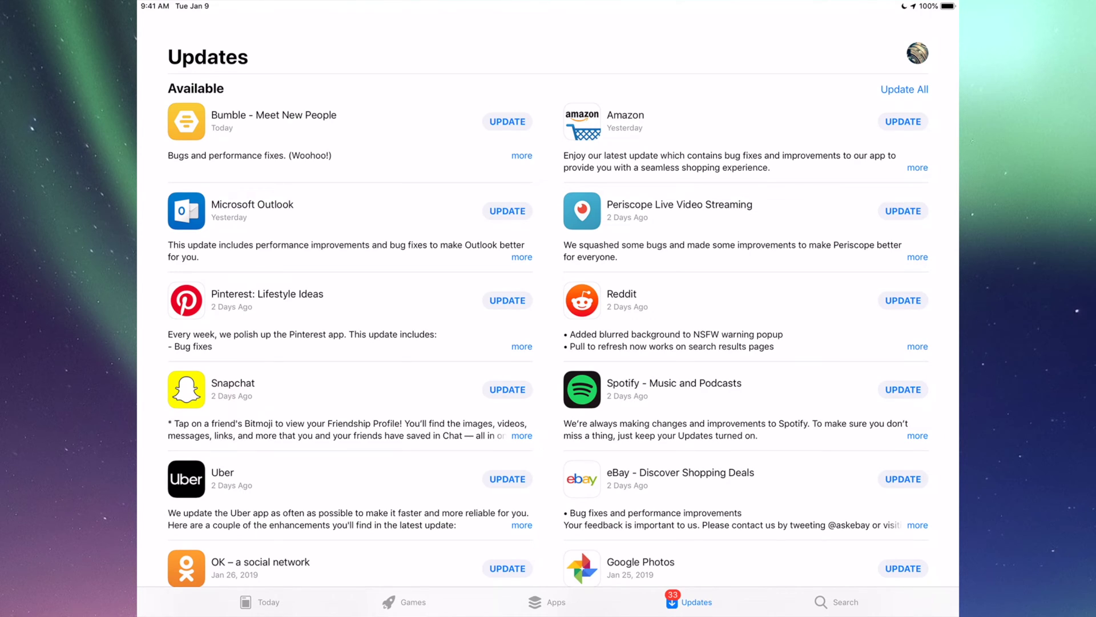
left_click_drag(548, 612, 548, 343)
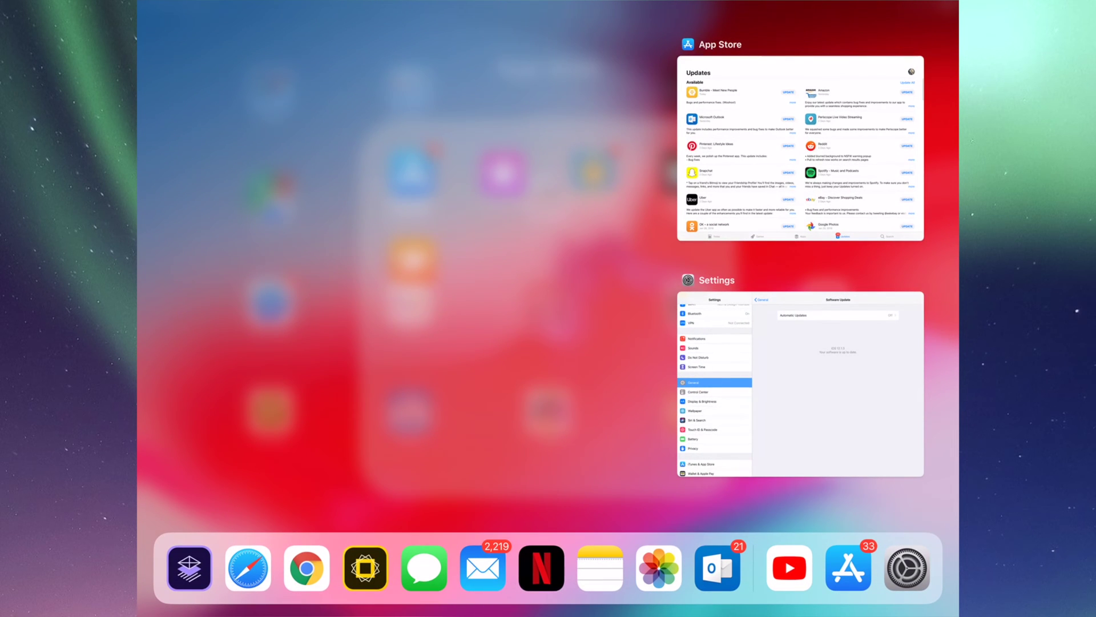
- Return to the Settings Software Update page from the app switcher
left_click(800, 384)
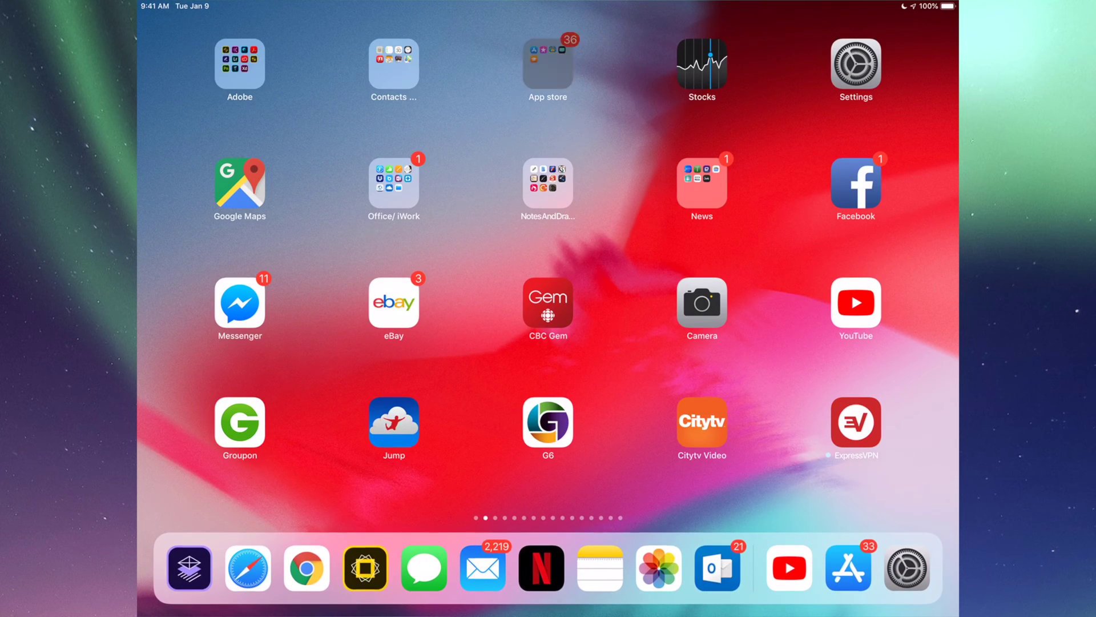
- Relaunch the App Store from the App store folder and start updating Uber and Google Photos
left_click(546, 60)
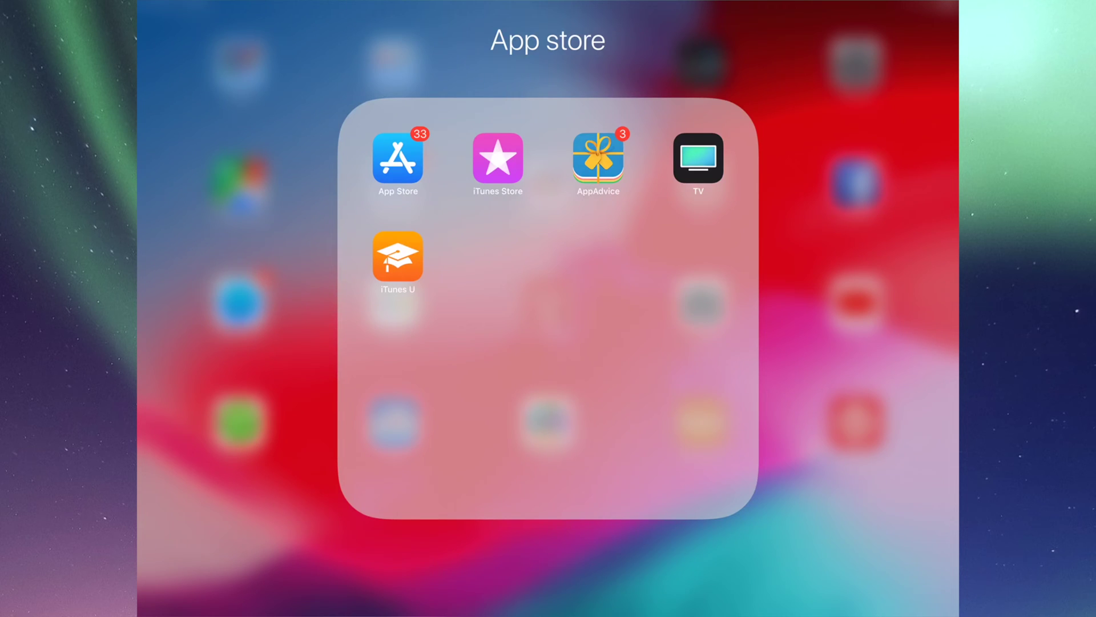
left_click(397, 158)
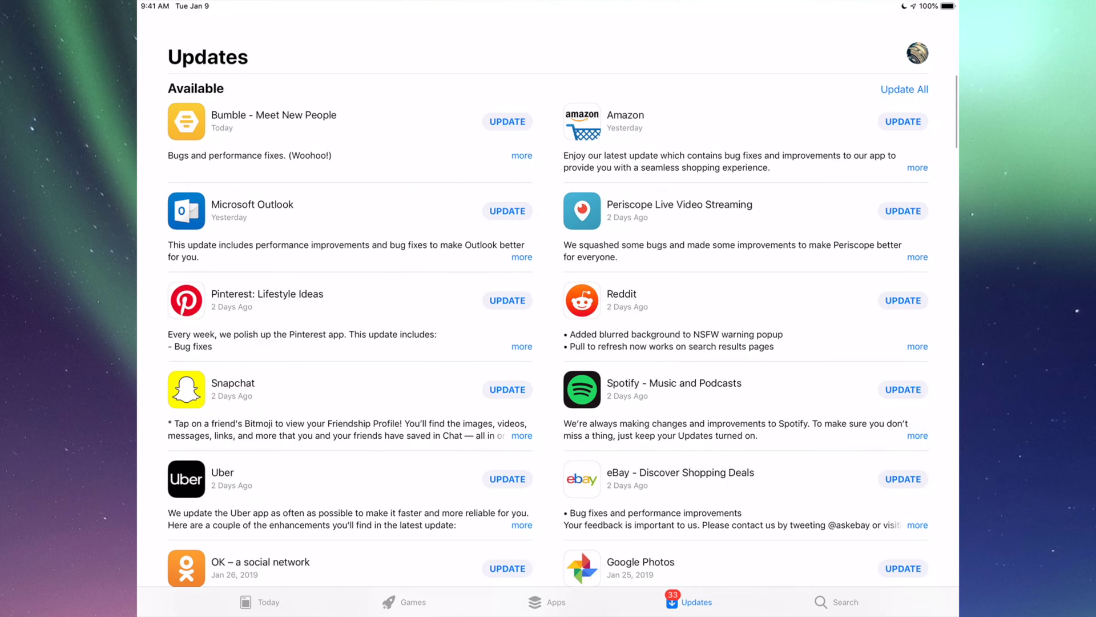
scroll(548, 322, "up", 2)
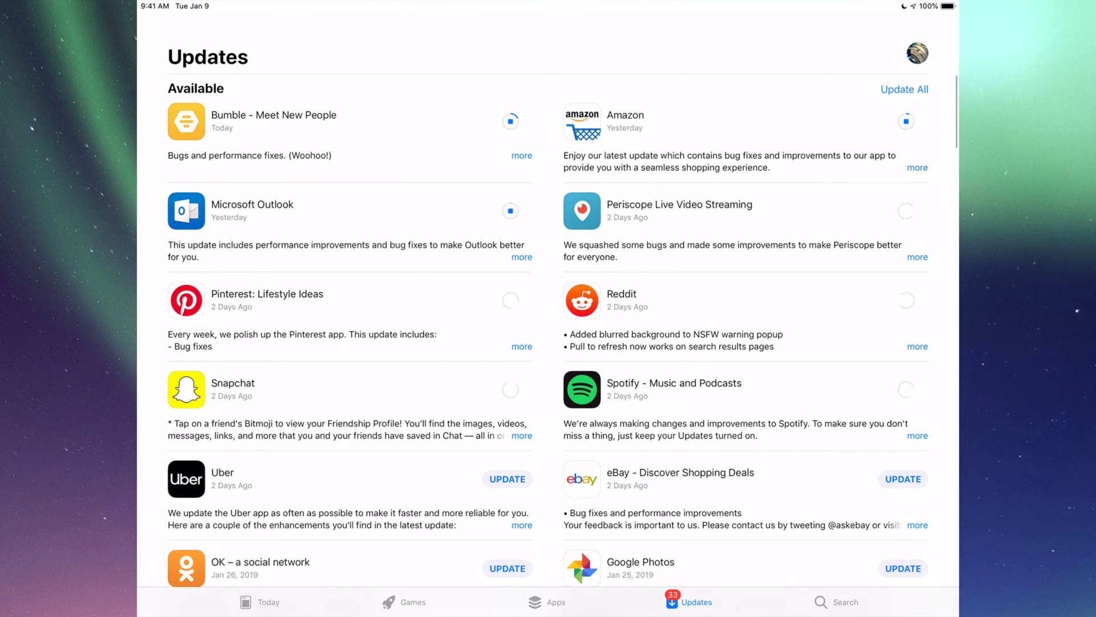
scroll(548, 342, "down", 3)
scroll(548, 343, "up", 3)
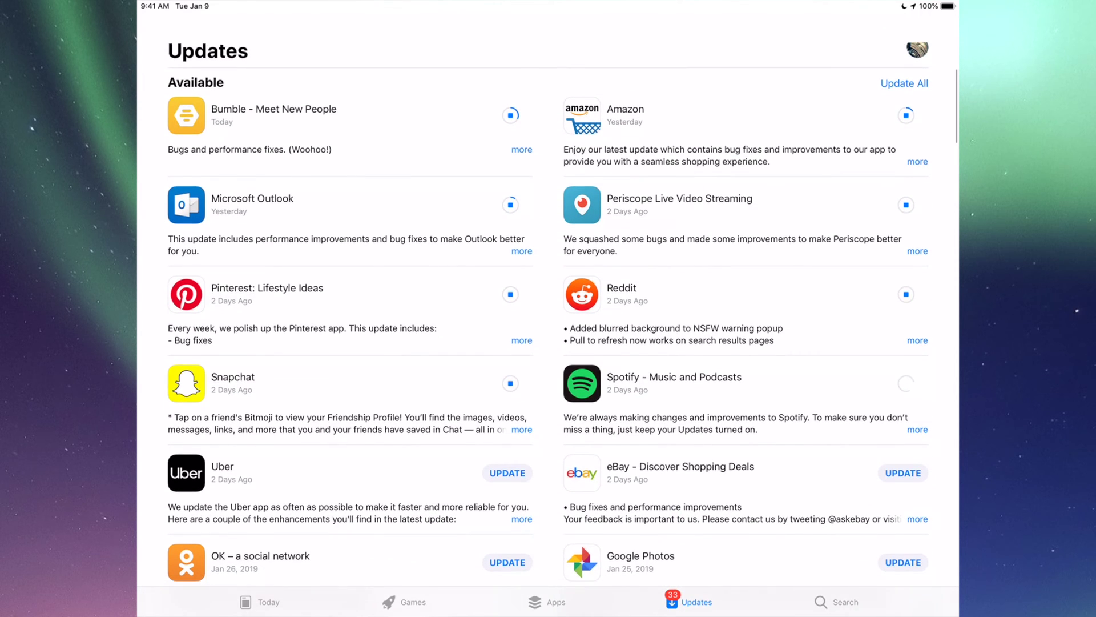
scroll(548, 315, "down", 5)
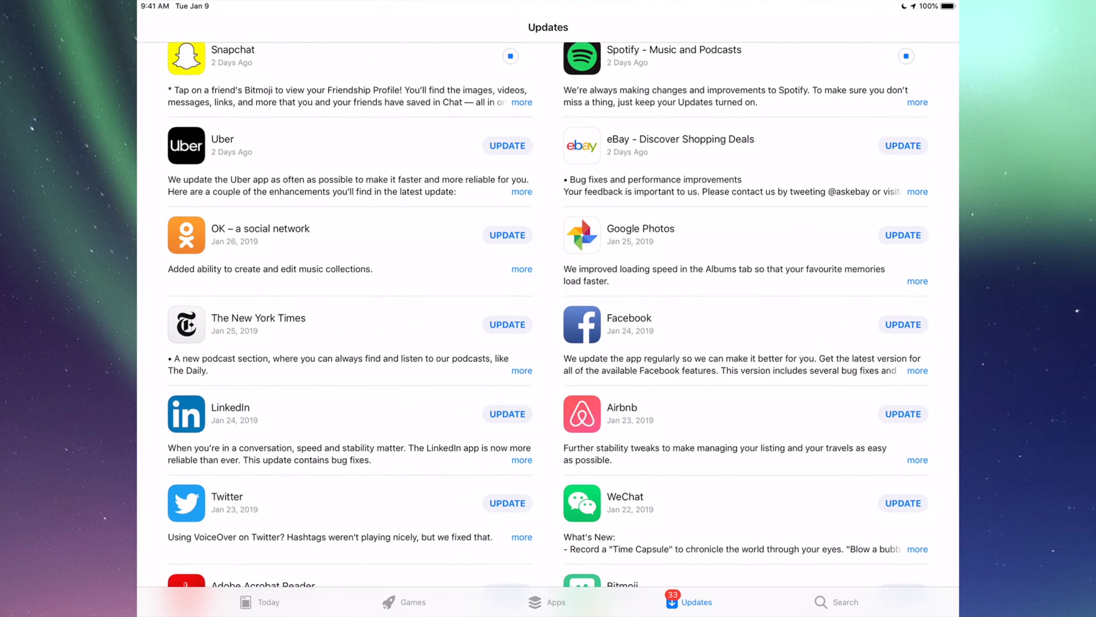
left_click(507, 146)
left_click(903, 235)
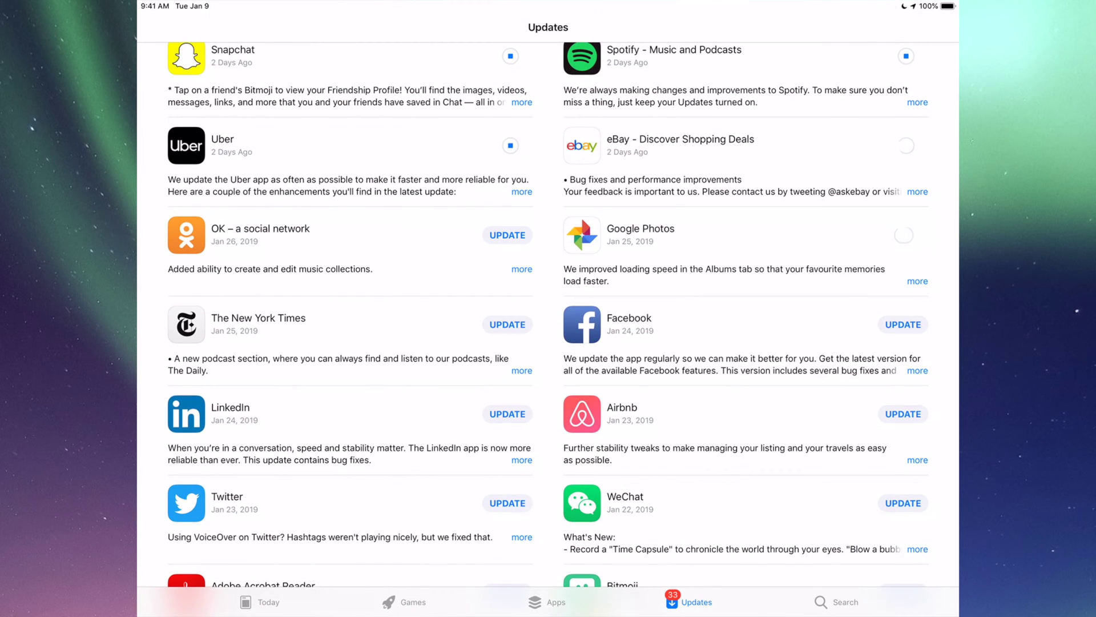
scroll(548, 314, "down", 2)
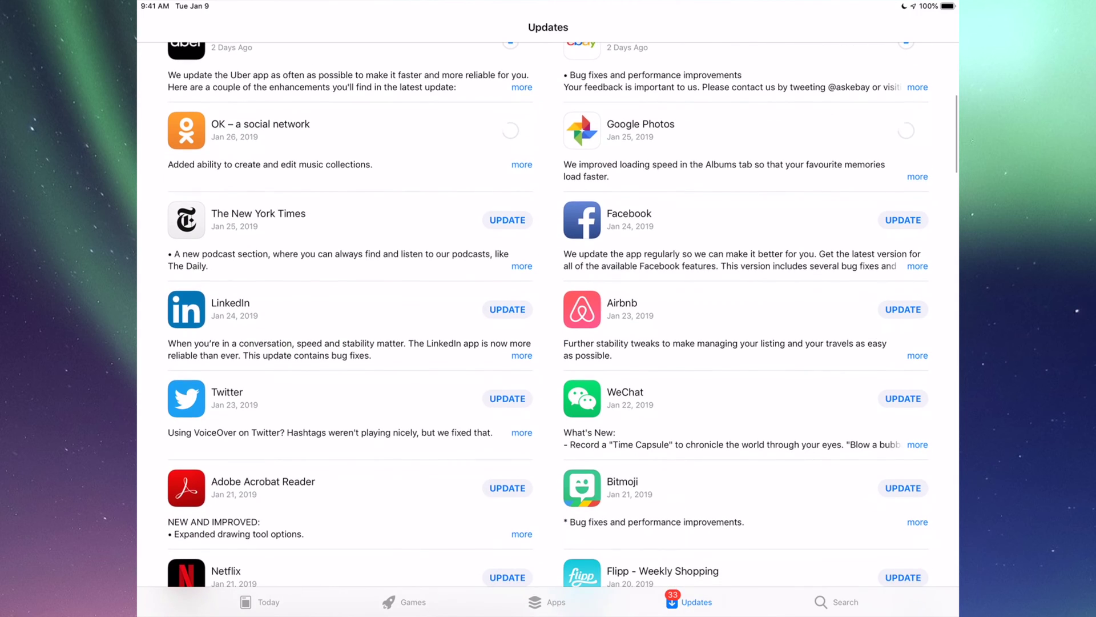
- Start updates for Facebook, Airbnb, WeChat, Twitter, Bitmoji, Netflix, Skype for iPad and Tumblr
left_click(903, 219)
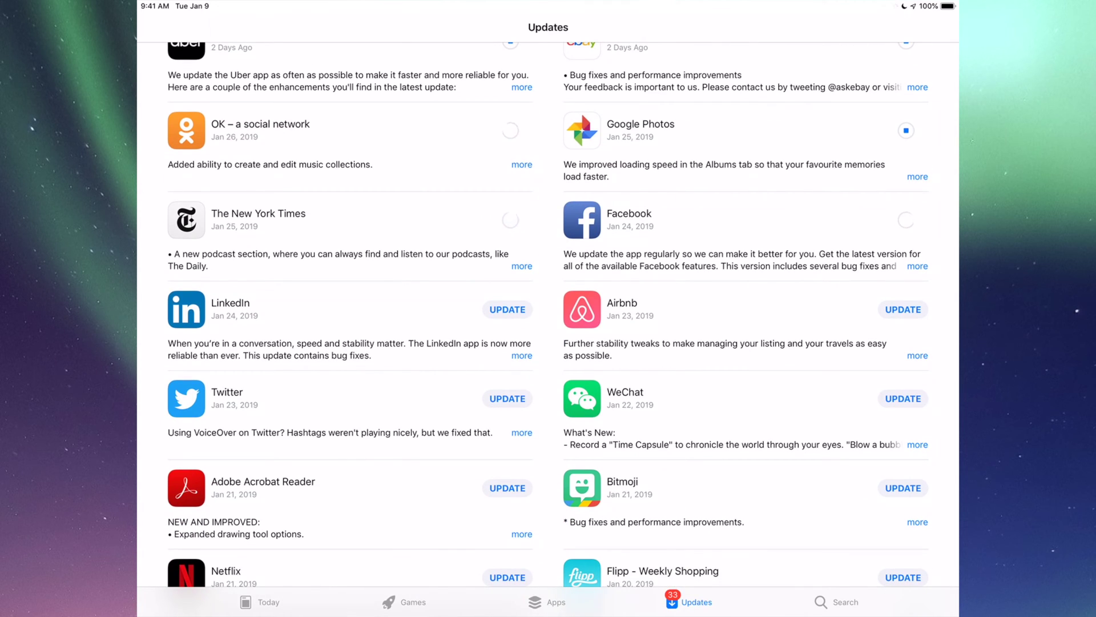
left_click(903, 309)
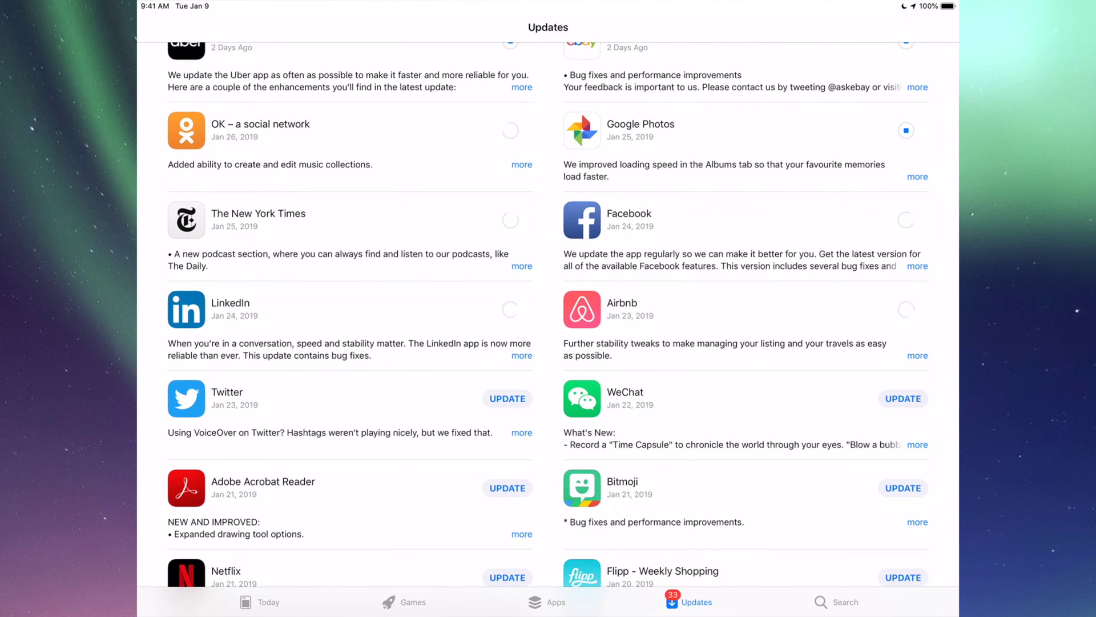
left_click(902, 398)
scroll(548, 326, "down", 1)
scroll(549, 326, "down", 2)
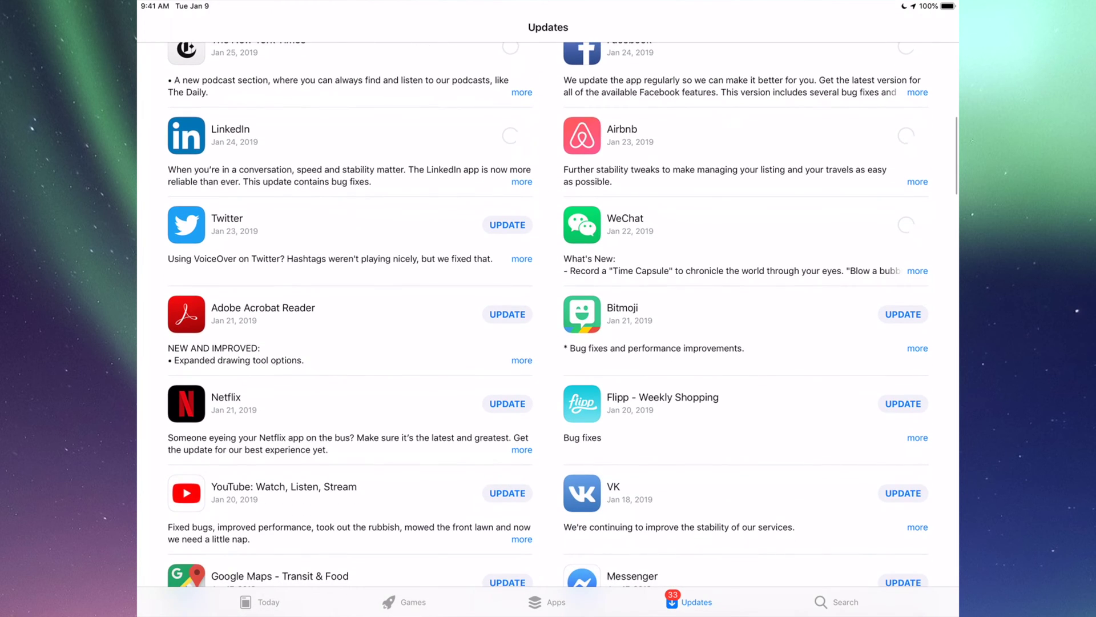
left_click(507, 225)
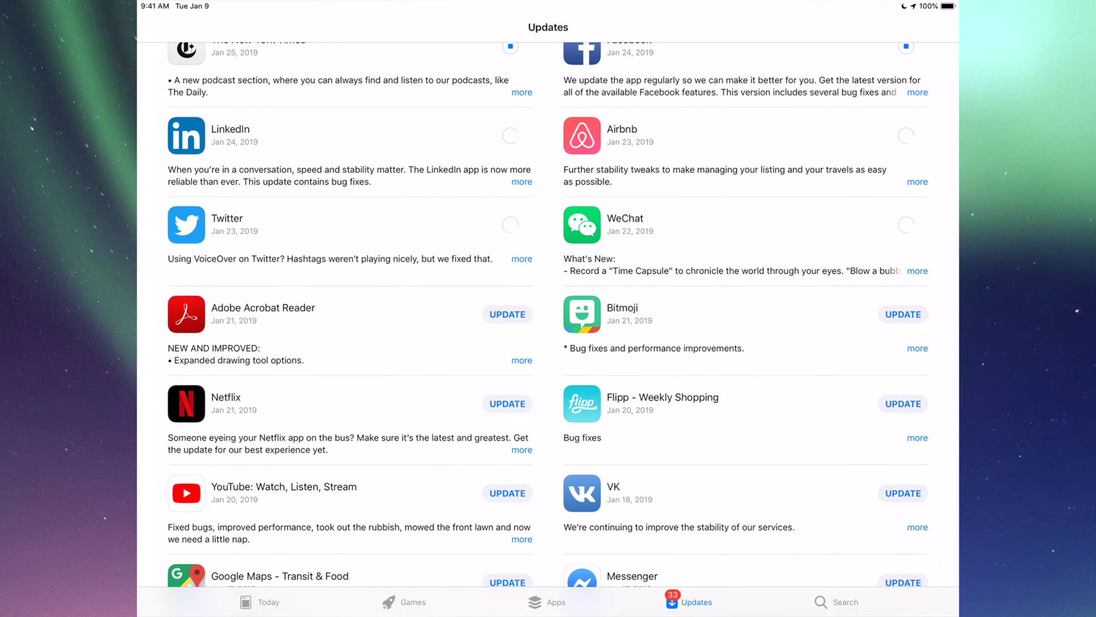
scroll(548, 326, "down", 2)
left_click(903, 191)
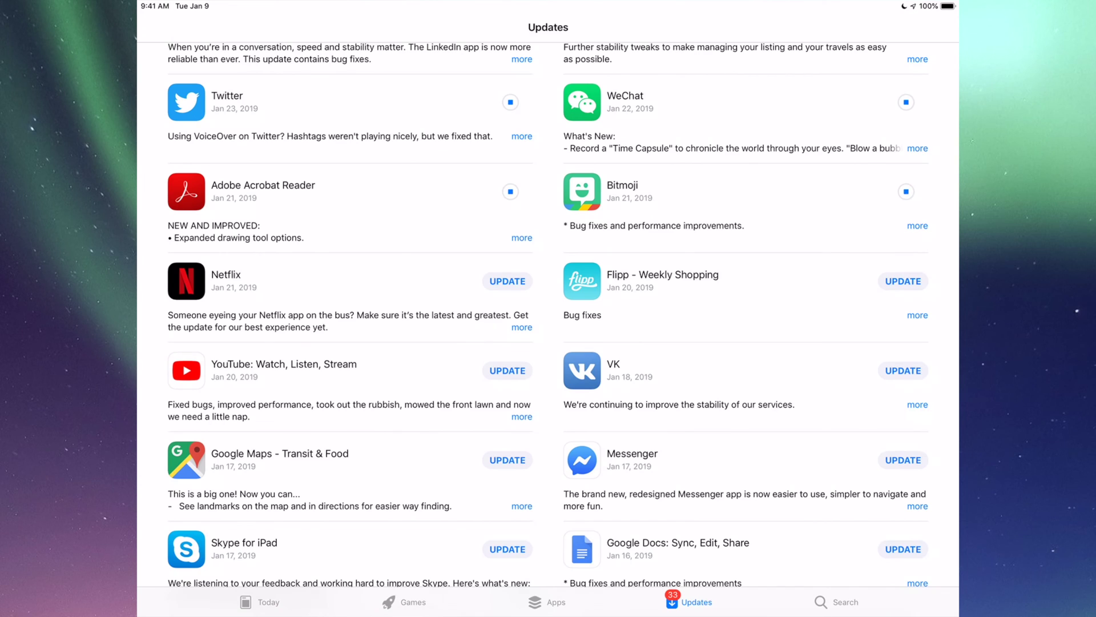
left_click(902, 191)
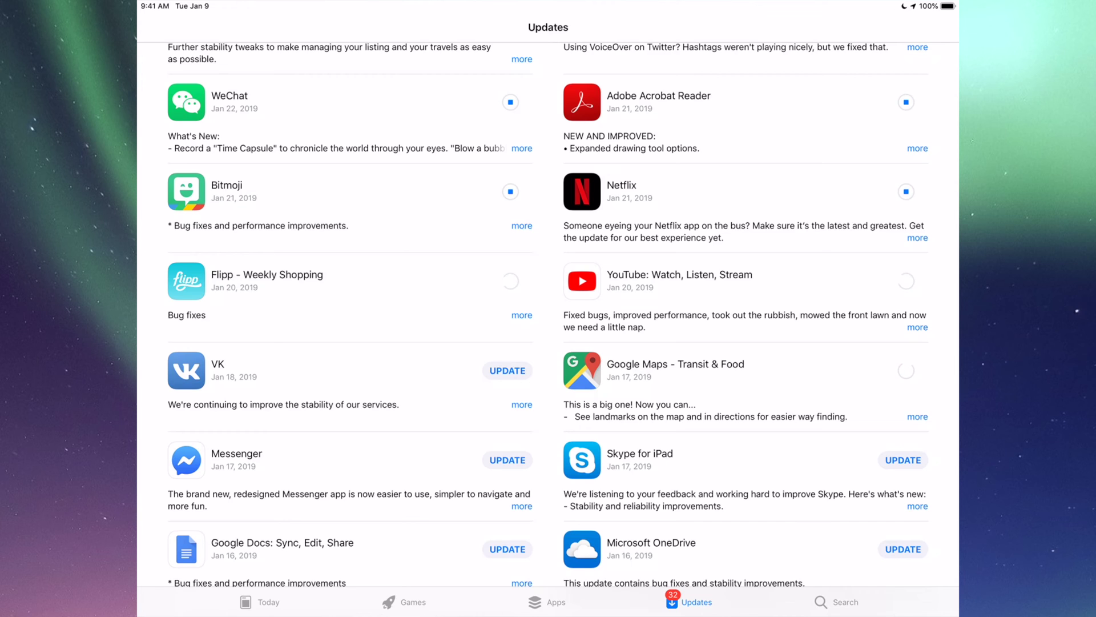
scroll(549, 313, "down", 4)
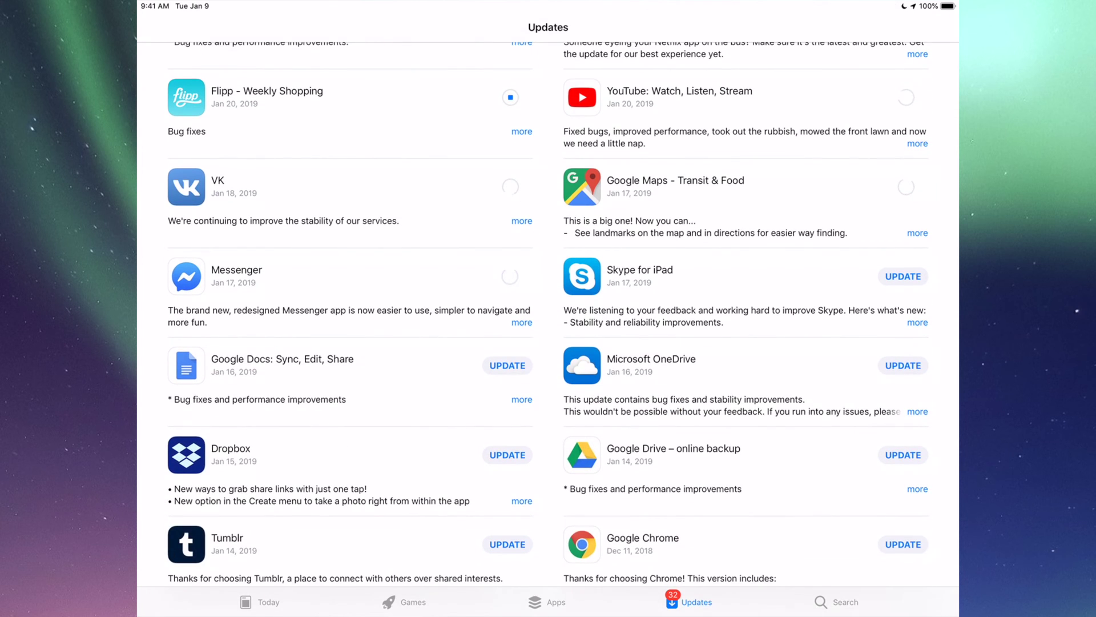
left_click(902, 275)
scroll(548, 313, "down", 2)
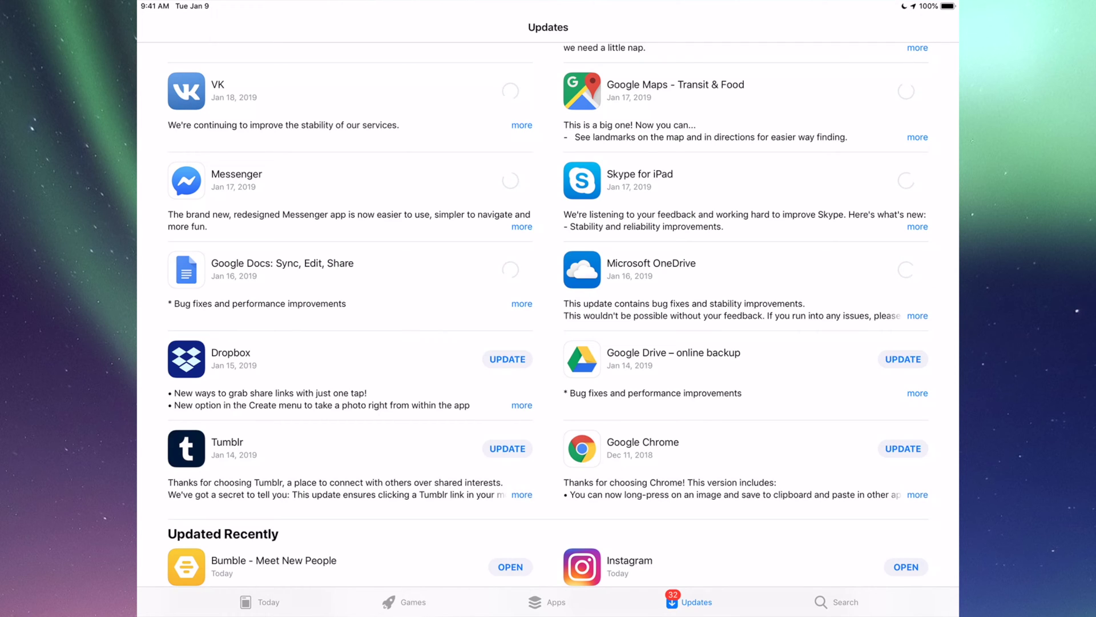
scroll(549, 314, "down", 2)
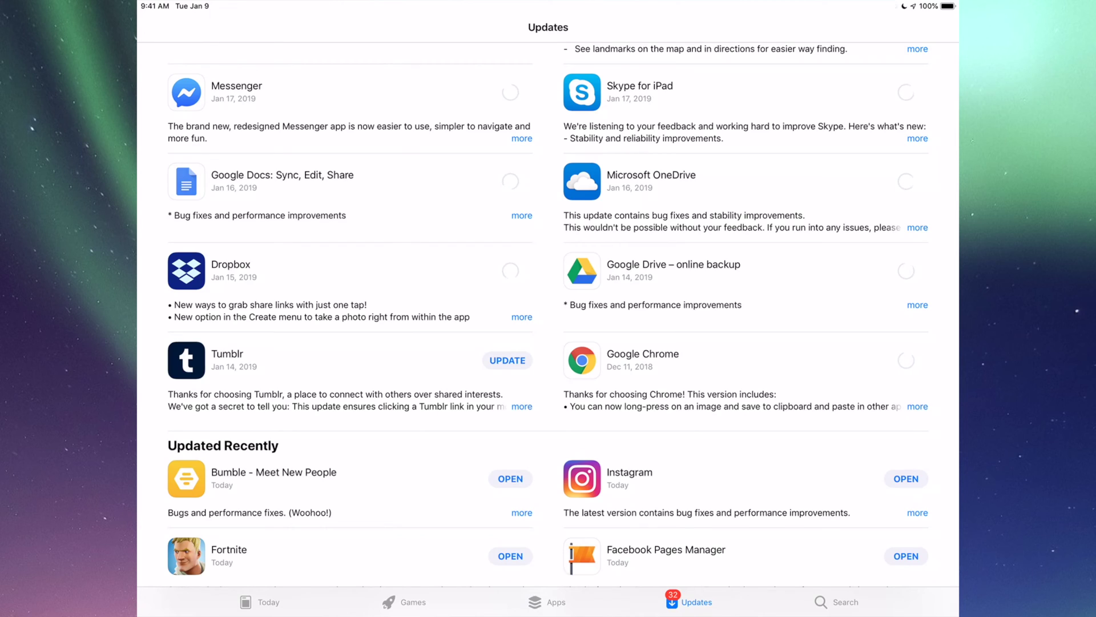
left_click(507, 360)
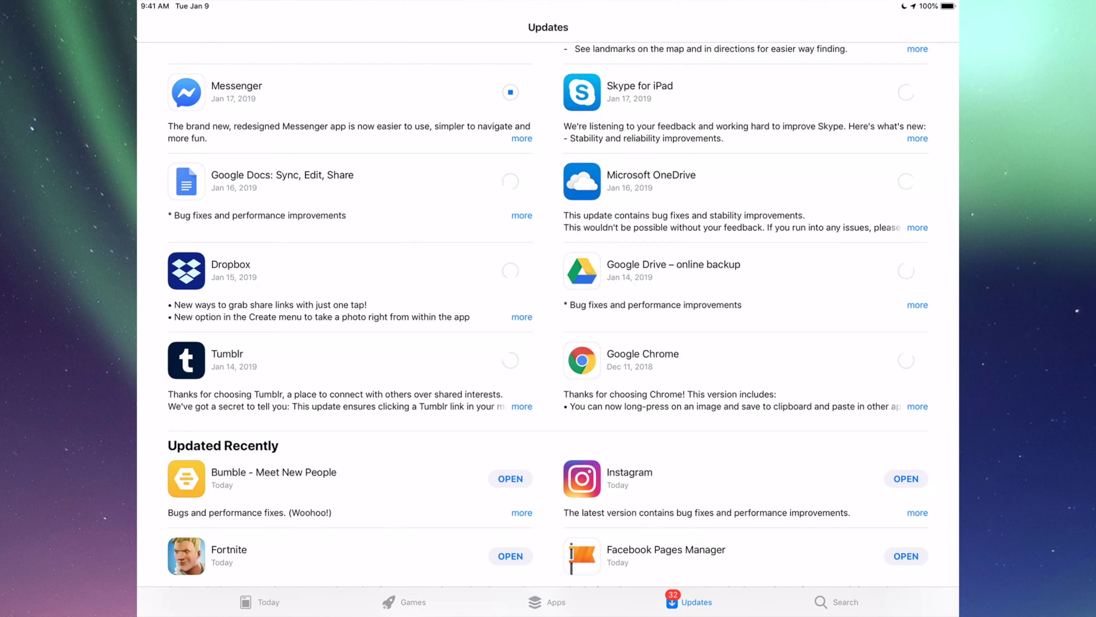
scroll(548, 312, "up", 20)
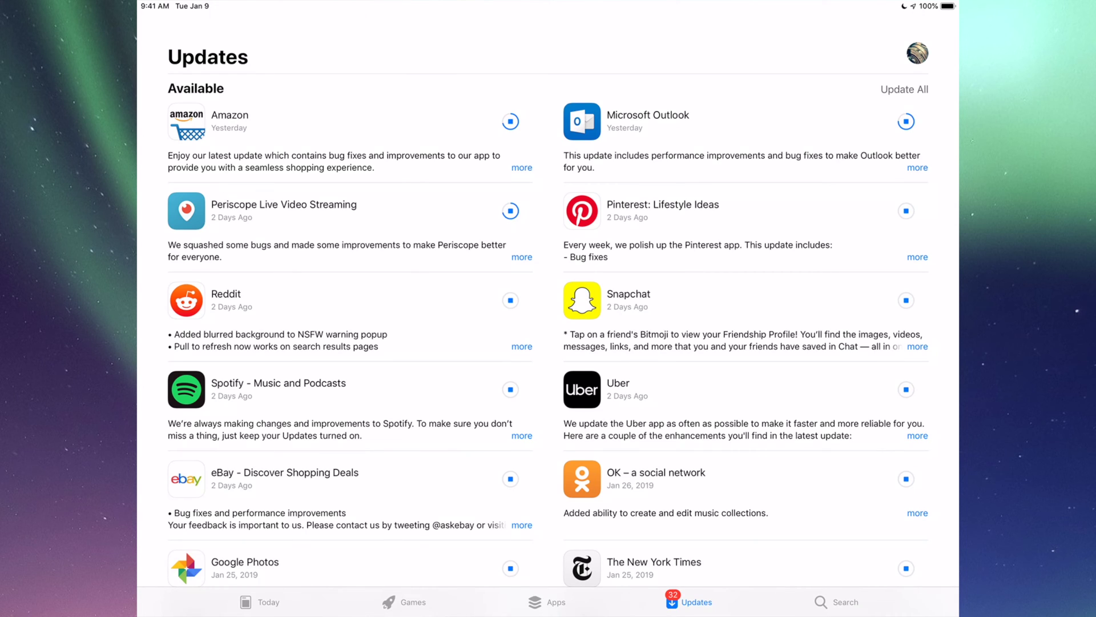
scroll(548, 343, "down", 3)
scroll(548, 343, "down", 3)
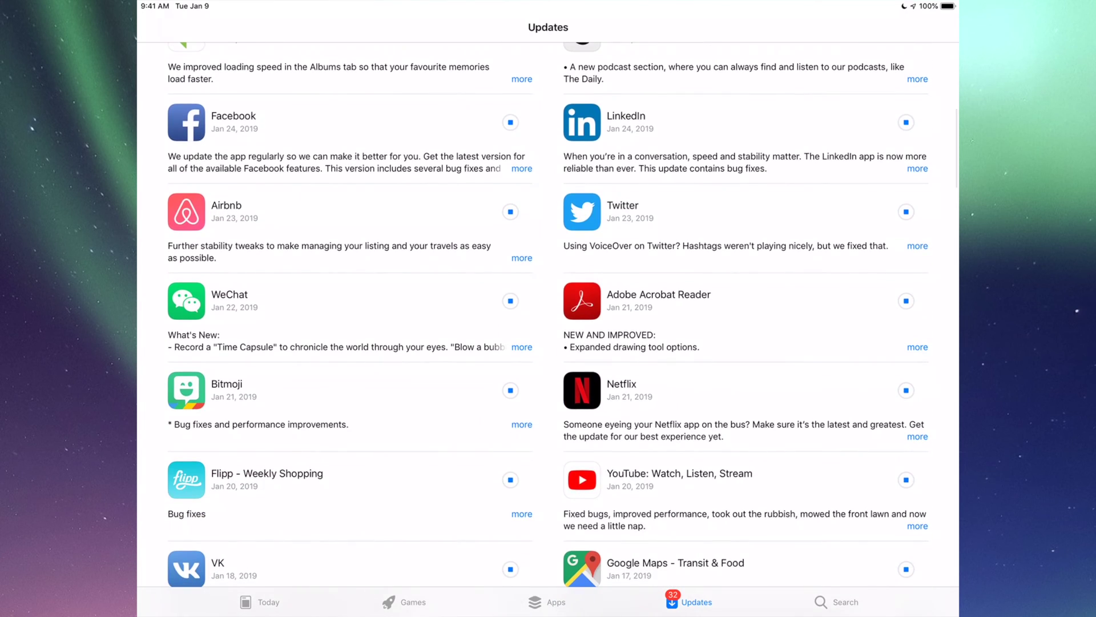
scroll(548, 312, "up", 3)
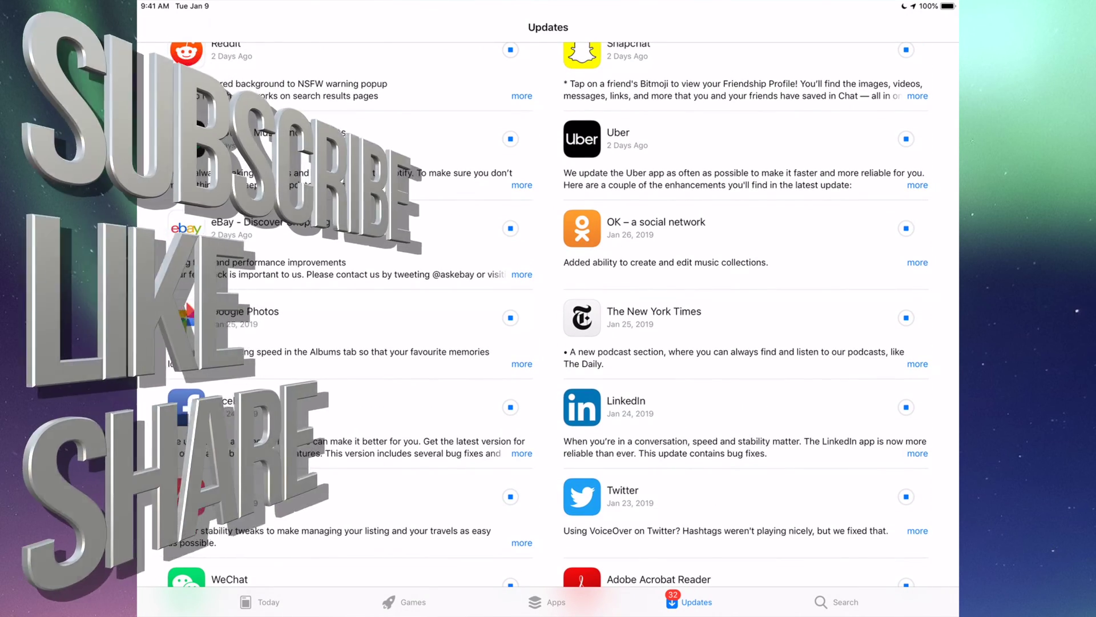
scroll(548, 343, "down", 3)
scroll(549, 343, "down", 2)
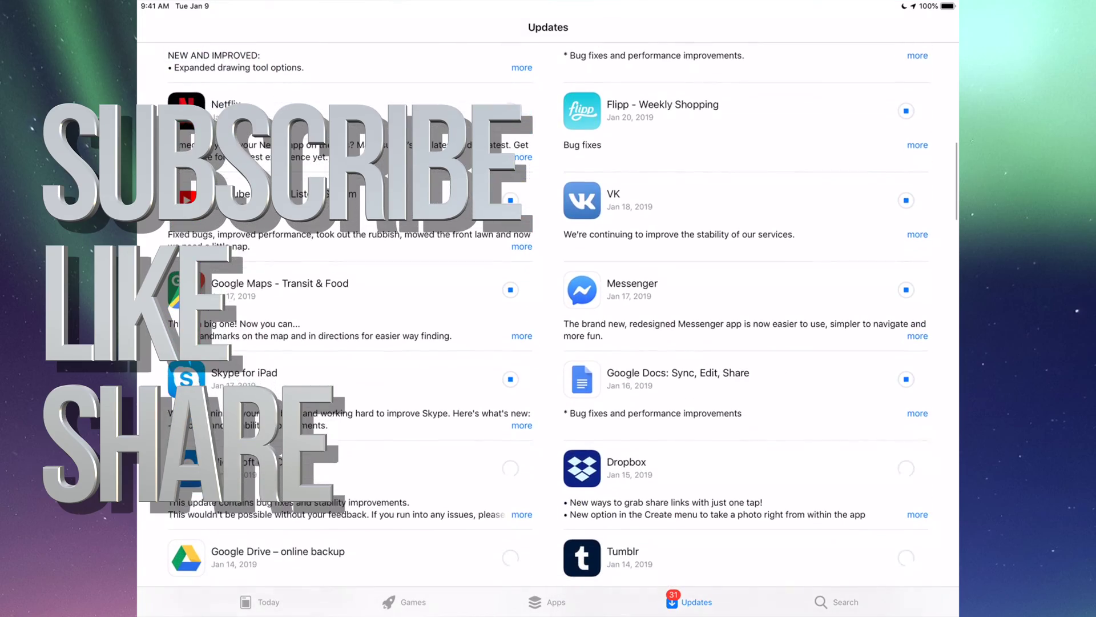
scroll(548, 343, "down", 3)
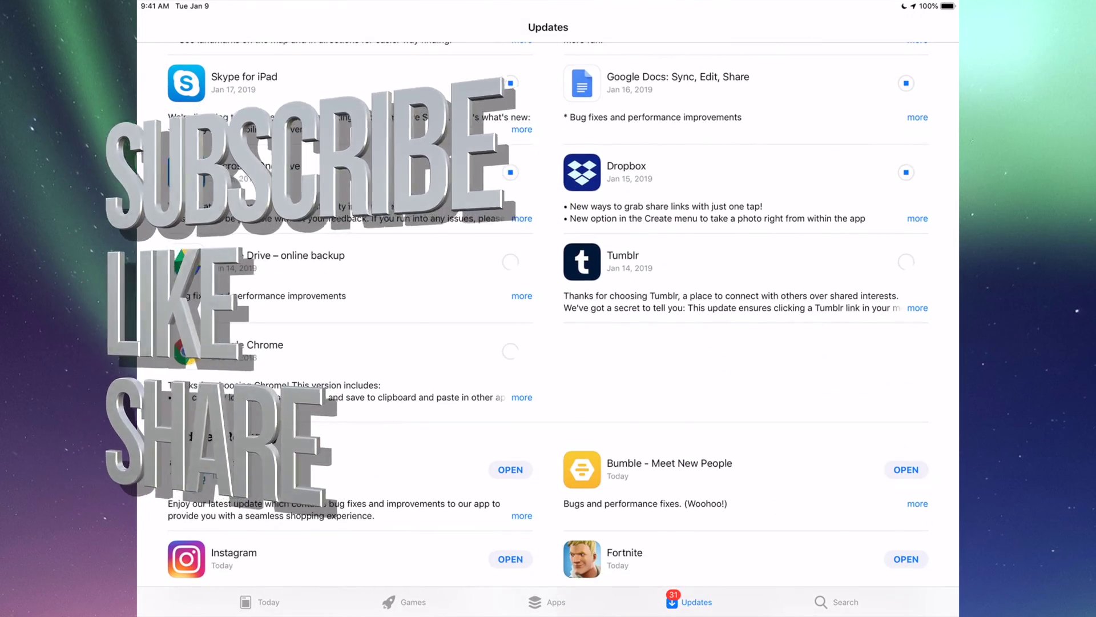